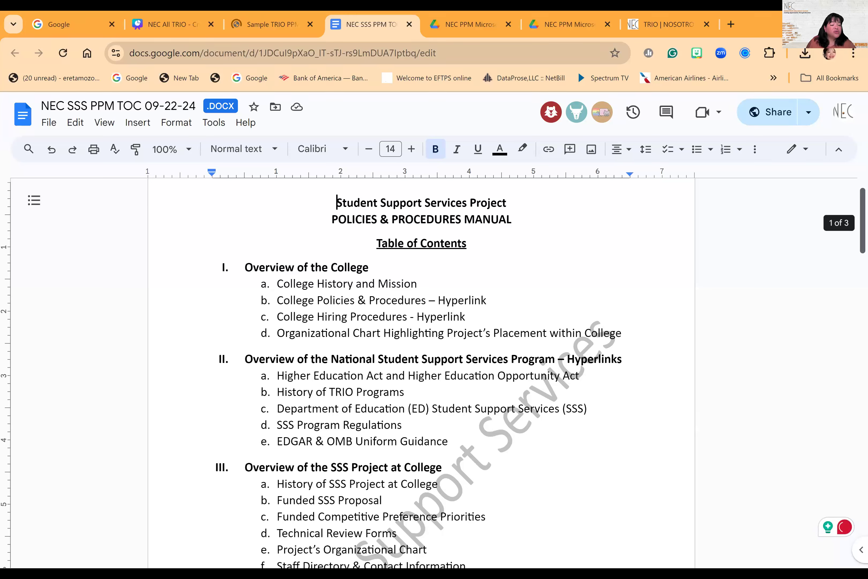
Review section I, Overview of the College, highlighting the whole section, its first three entries, and the Organizational Chart entry
{"action": "left_click_drag", "start_coordinate": [244, 268], "coordinate": [622, 330]}
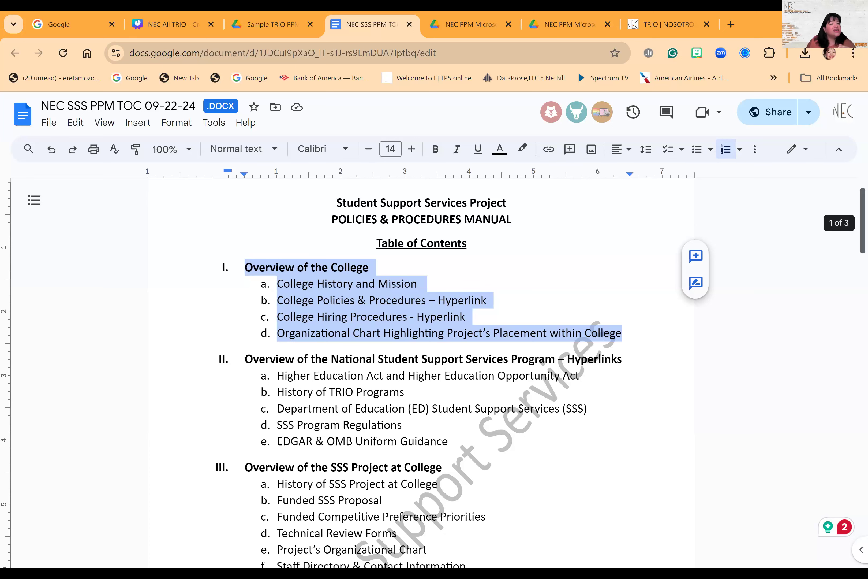
{"action": "left_click_drag", "start_coordinate": [863, 222], "coordinate": [862, 225]}
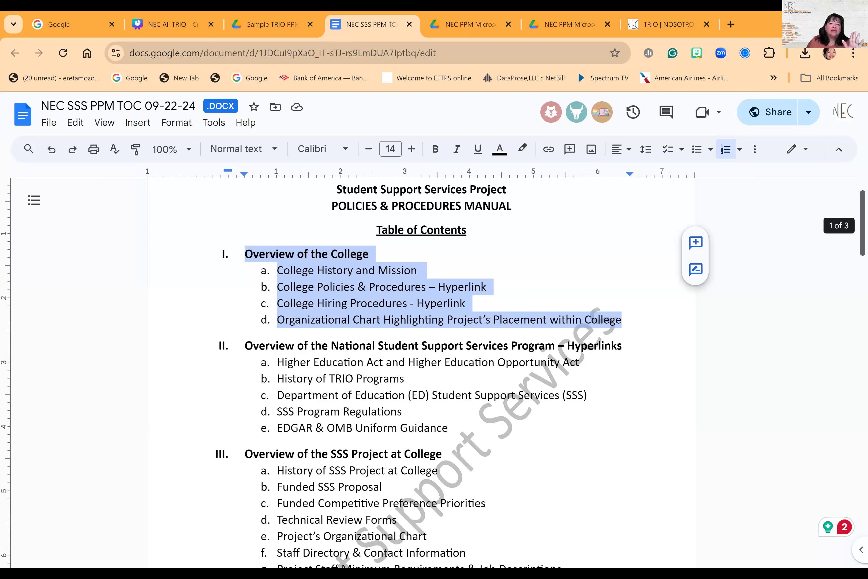
{"action": "left_click", "coordinate": [276, 286]}
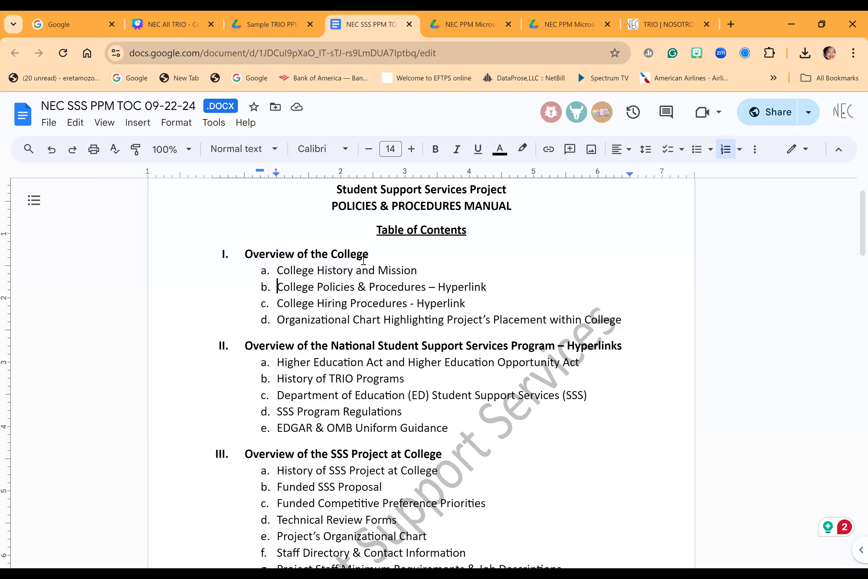
{"action": "left_click", "coordinate": [333, 254]}
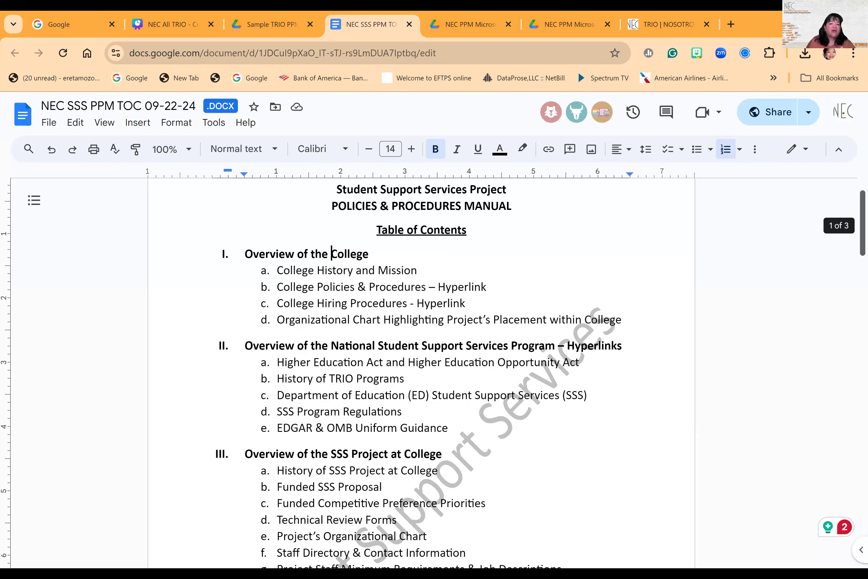
{"action": "scroll", "coordinate": [340, 236], "scroll_direction": "down", "scroll_amount": 1}
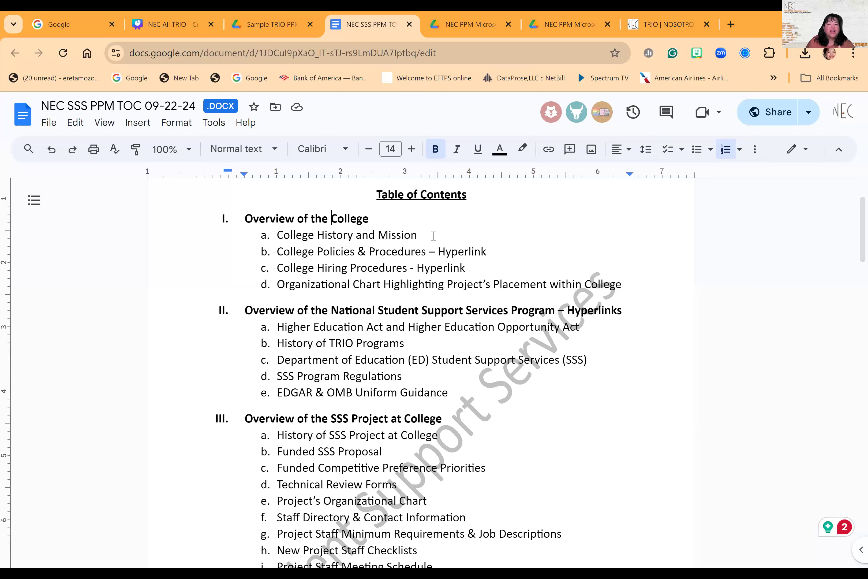
{"action": "left_click_drag", "start_coordinate": [279, 237], "coordinate": [480, 264]}
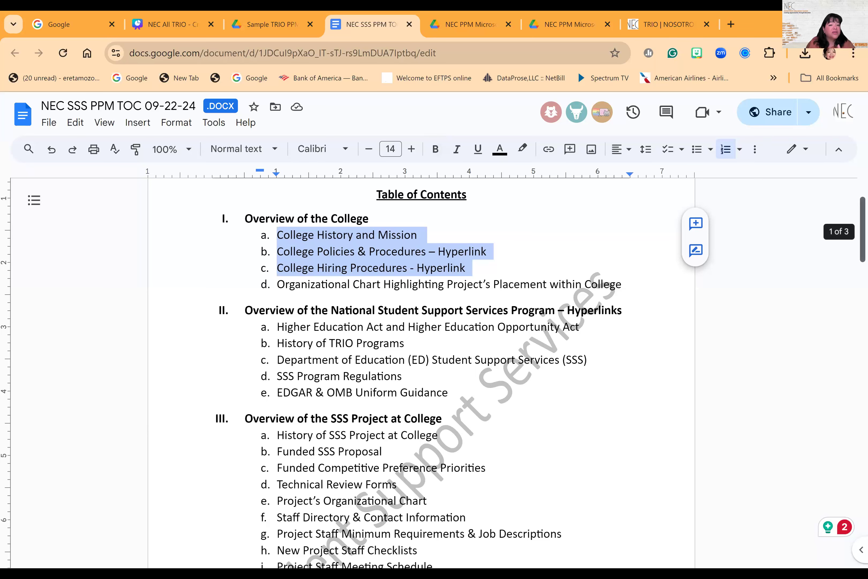
{"action": "scroll", "coordinate": [862, 230], "scroll_direction": "down", "scroll_amount": 1}
{"action": "left_click_drag", "start_coordinate": [862, 229], "coordinate": [862, 235]}
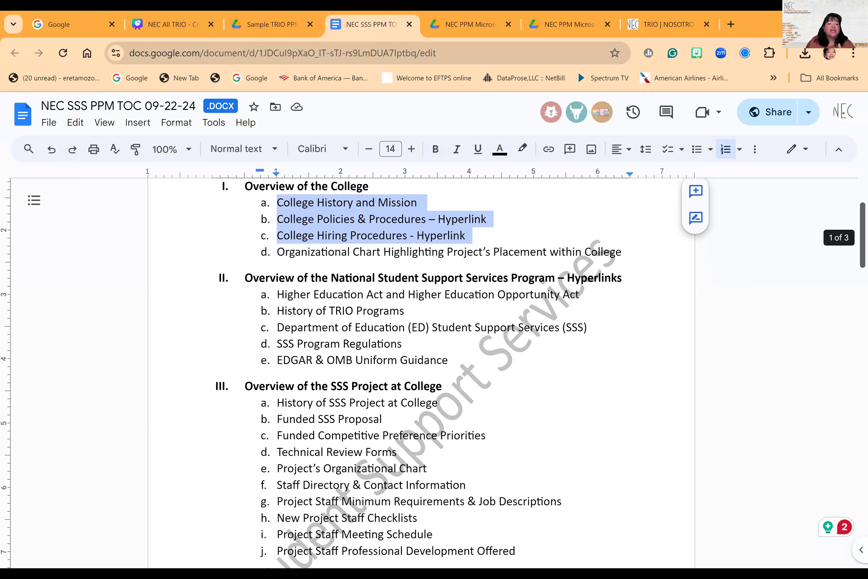
{"action": "left_click_drag", "start_coordinate": [277, 252], "coordinate": [620, 253]}
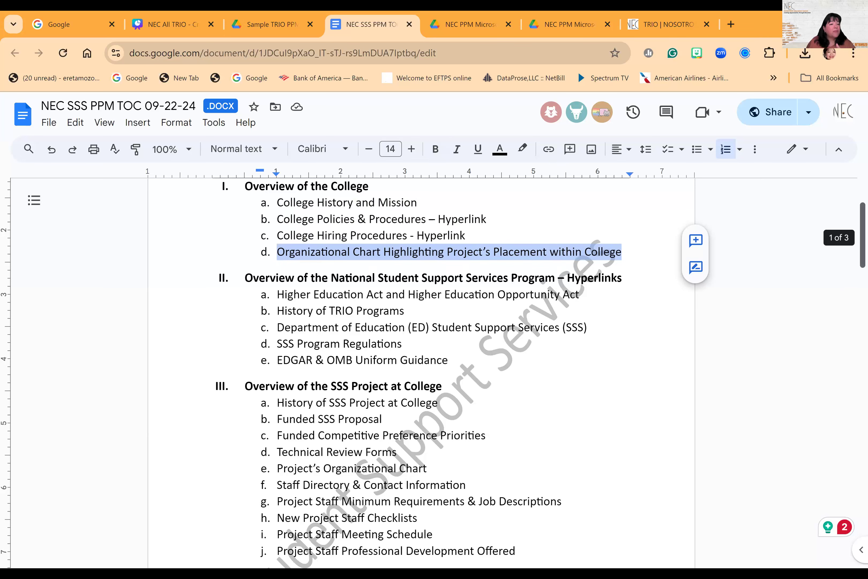
Highlight all of section II, Overview of the National Student Support Services Program, for review
{"action": "scroll", "coordinate": [860, 242], "scroll_direction": "down", "scroll_amount": 1}
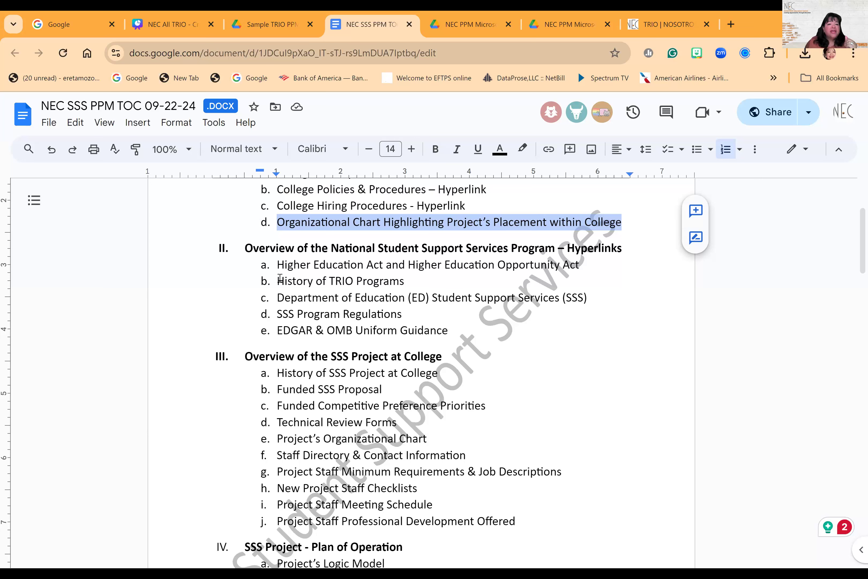
{"action": "left_click_drag", "start_coordinate": [242, 249], "coordinate": [464, 327]}
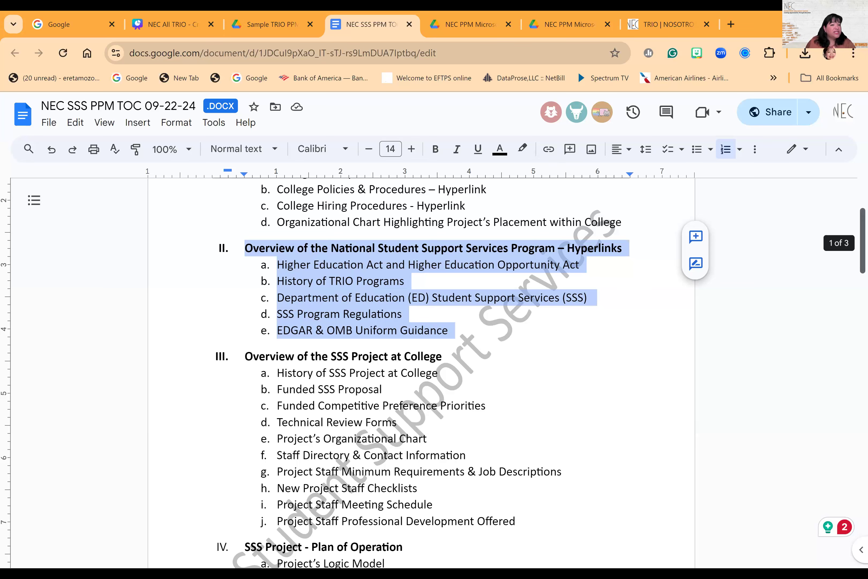
Review the start of section III, Overview of the SSS Project at College, highlighting the History of SSS Project at College entry
{"action": "scroll", "coordinate": [862, 243], "scroll_direction": "down", "scroll_amount": 2}
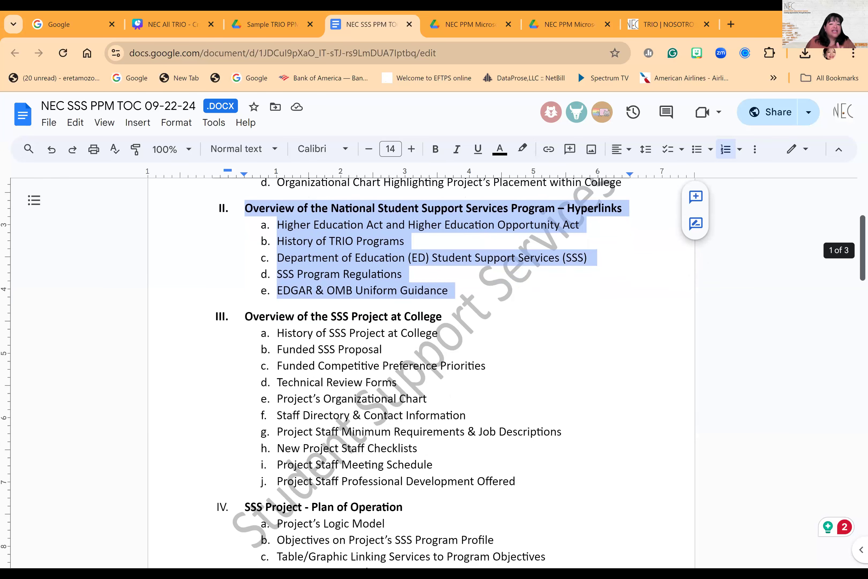
{"action": "scroll", "coordinate": [862, 246], "scroll_direction": "down", "scroll_amount": 1}
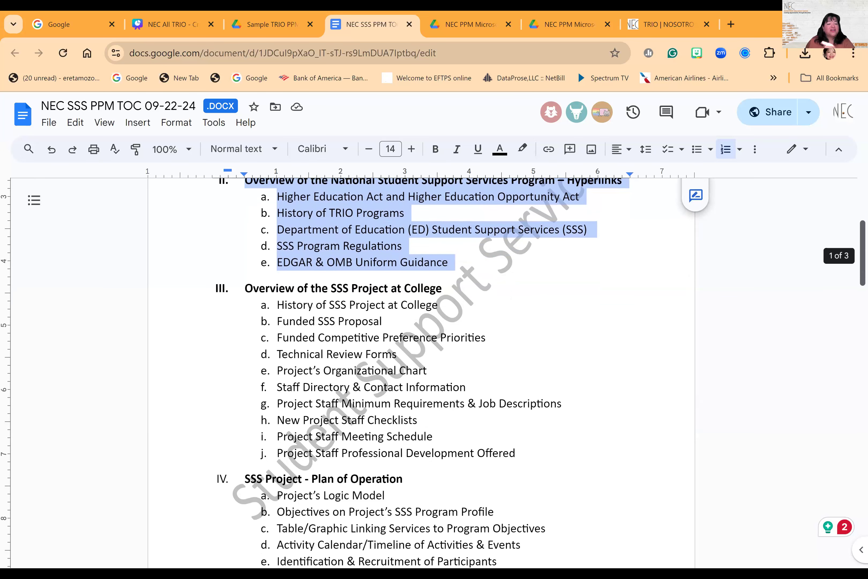
{"action": "scroll", "coordinate": [856, 243], "scroll_direction": "down", "scroll_amount": 1}
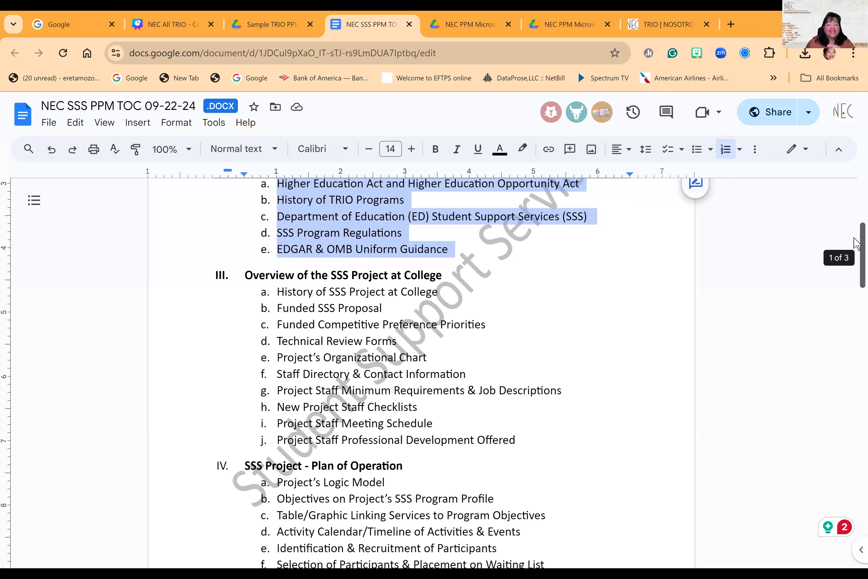
{"action": "scroll", "coordinate": [857, 243], "scroll_direction": "down", "scroll_amount": 1}
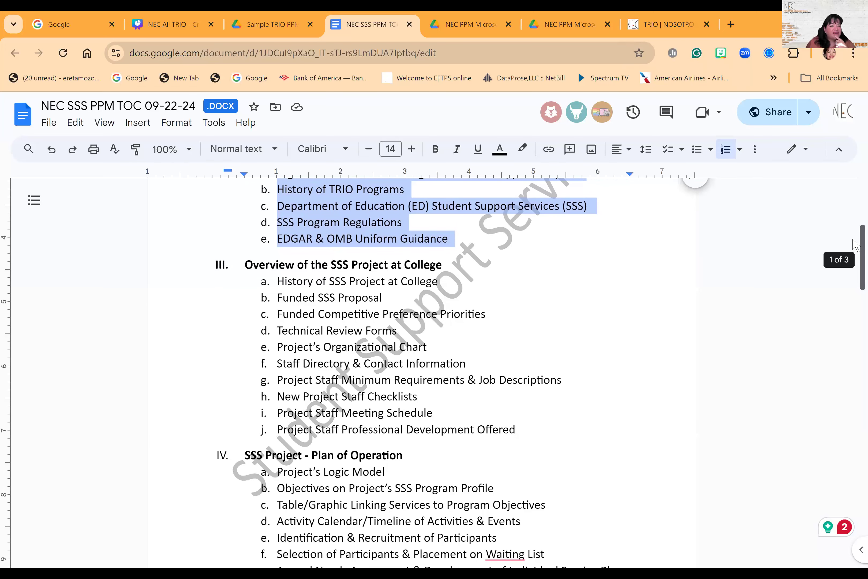
{"action": "scroll", "coordinate": [854, 247], "scroll_direction": "down", "scroll_amount": 1}
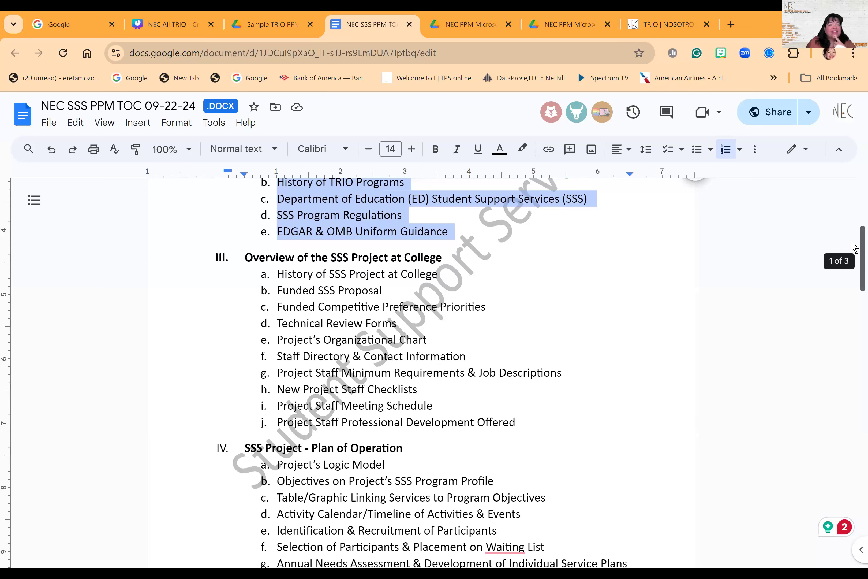
{"action": "left_click", "coordinate": [247, 266]}
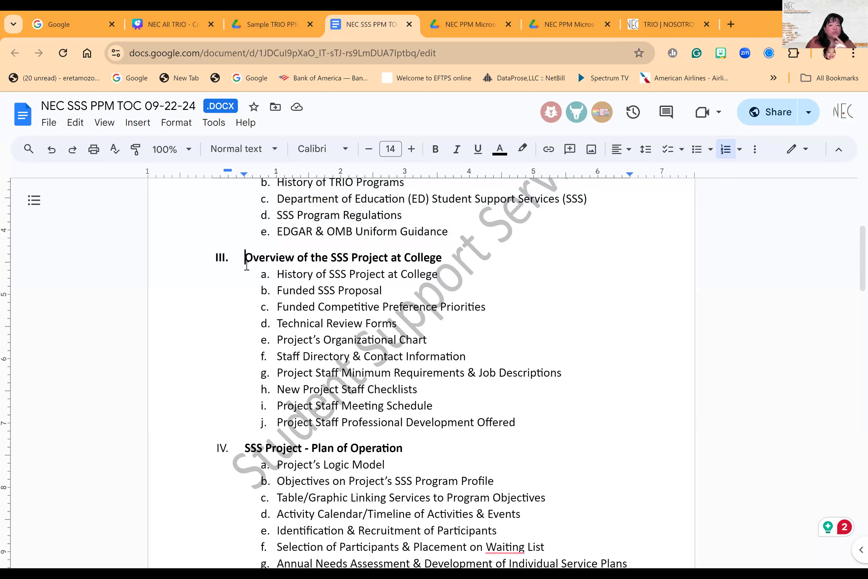
{"action": "left_click", "coordinate": [284, 275]}
{"action": "left_click_drag", "start_coordinate": [284, 275], "coordinate": [447, 274]}
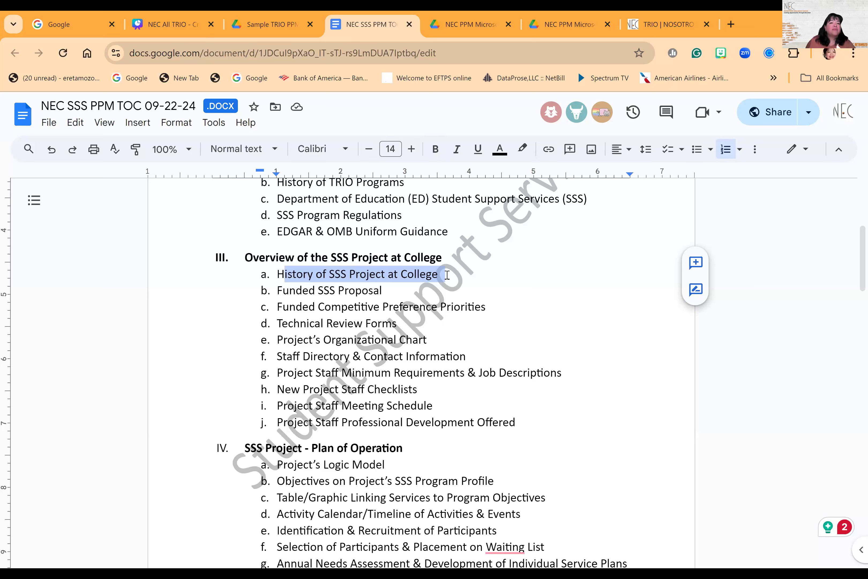
{"action": "left_click", "coordinate": [278, 273]}
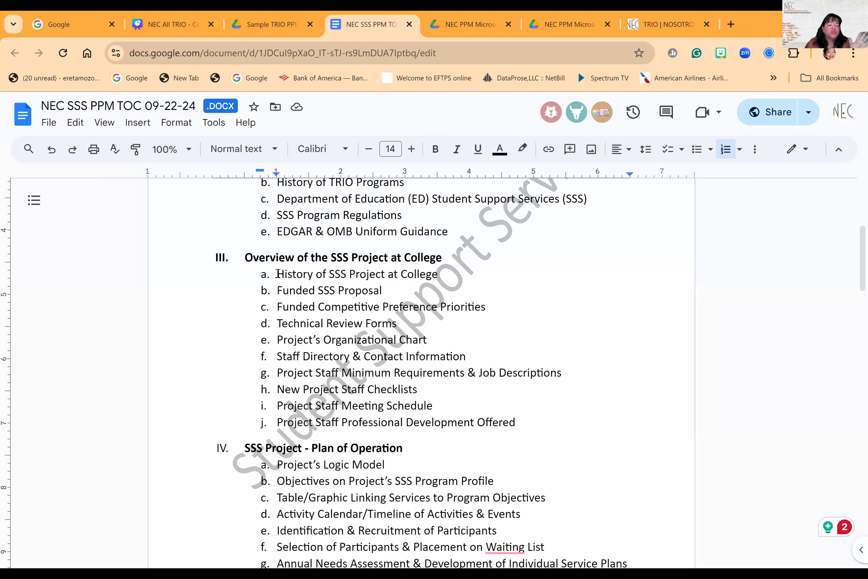
{"action": "left_click_drag", "start_coordinate": [278, 273], "coordinate": [442, 276]}
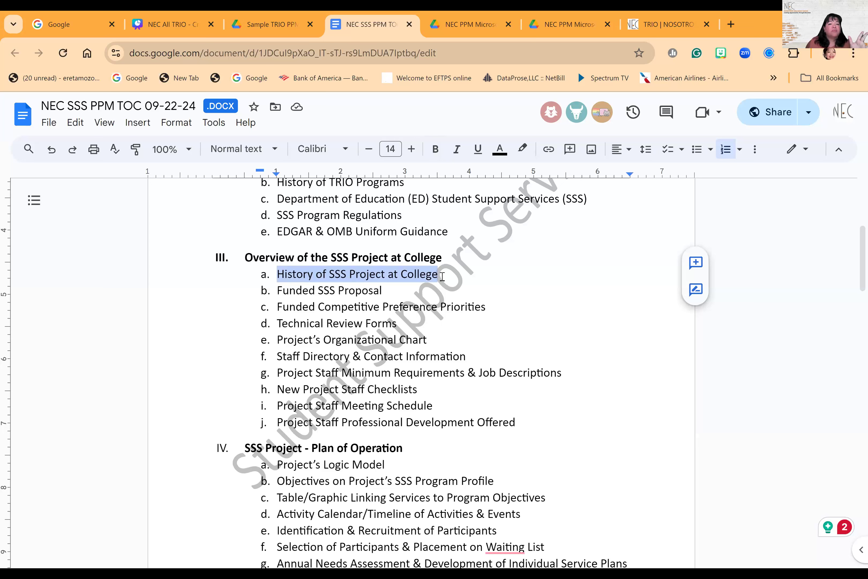
Examine the Funded SSS Proposal, Funded Competitive Preference Priorities and Technical Review Forms entries in section III, highlighting each one
{"action": "left_click", "coordinate": [278, 291]}
{"action": "left_click_drag", "start_coordinate": [308, 292], "coordinate": [381, 290]}
{"action": "left_click_drag", "start_coordinate": [278, 306], "coordinate": [465, 307]}
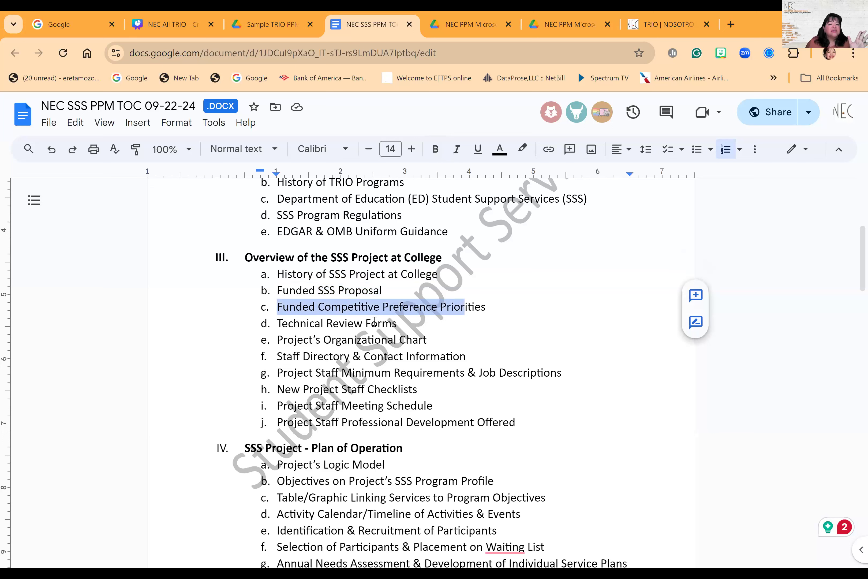
{"action": "double_click", "coordinate": [282, 325]}
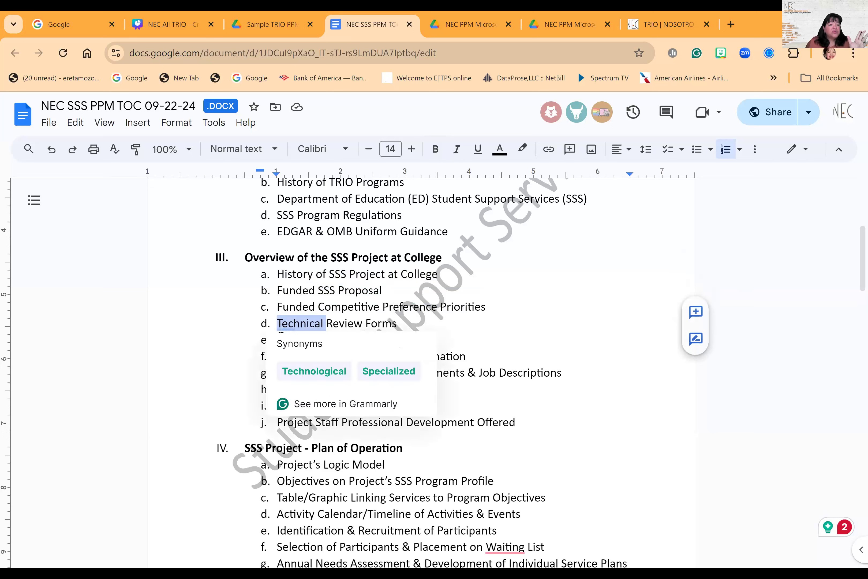
{"action": "left_click", "coordinate": [548, 319]}
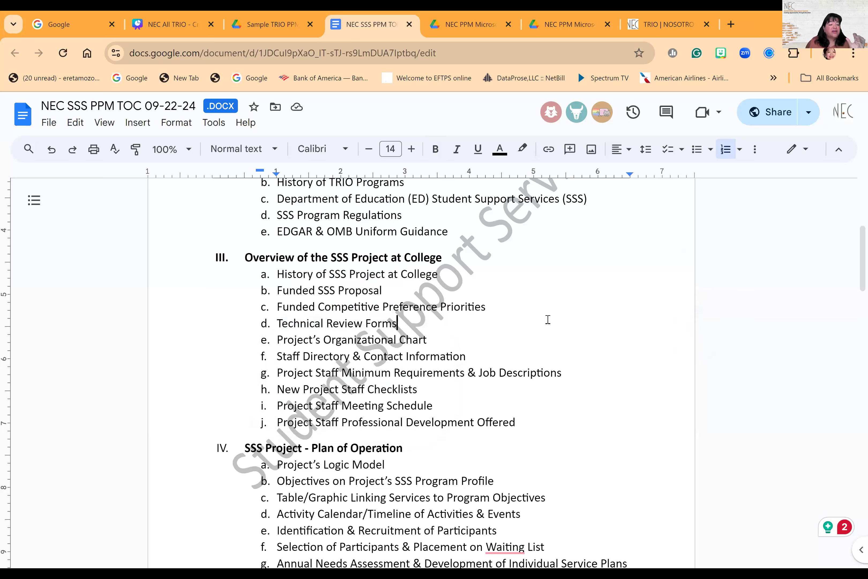
{"action": "left_click_drag", "start_coordinate": [275, 324], "coordinate": [358, 323]}
{"action": "left_click", "coordinate": [473, 333]}
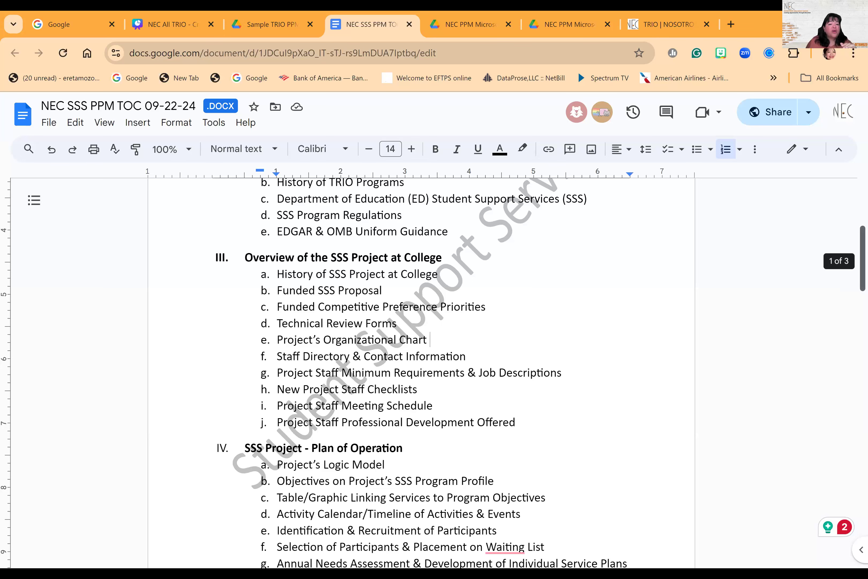
Examine the remaining staff entries of section III, and highlight the SSS Project - Plan of Operation heading and its Project's Logic Model entry
{"action": "scroll", "coordinate": [859, 276], "scroll_direction": "down", "scroll_amount": 3}
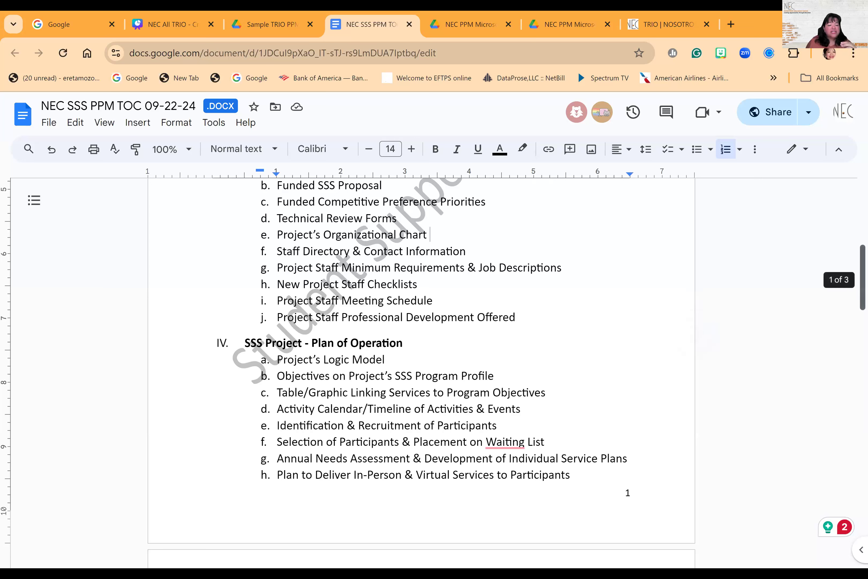
{"action": "scroll", "coordinate": [422, 364], "scroll_direction": "down", "scroll_amount": 1}
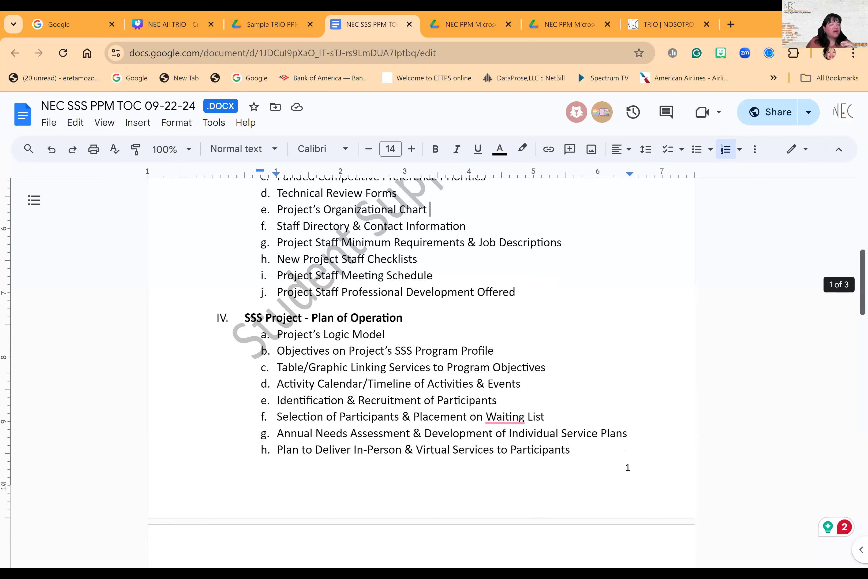
{"action": "scroll", "coordinate": [421, 364], "scroll_direction": "down", "scroll_amount": 1}
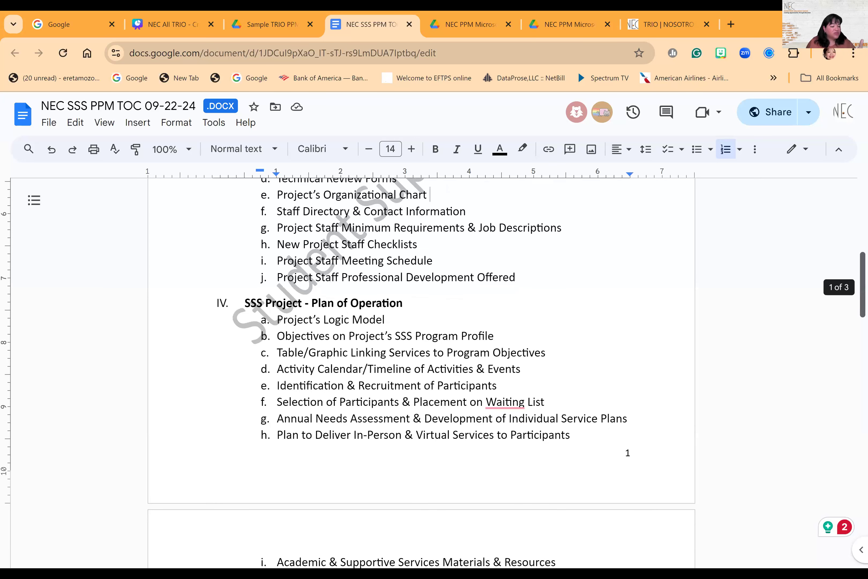
{"action": "scroll", "coordinate": [422, 373], "scroll_direction": "down", "scroll_amount": 1}
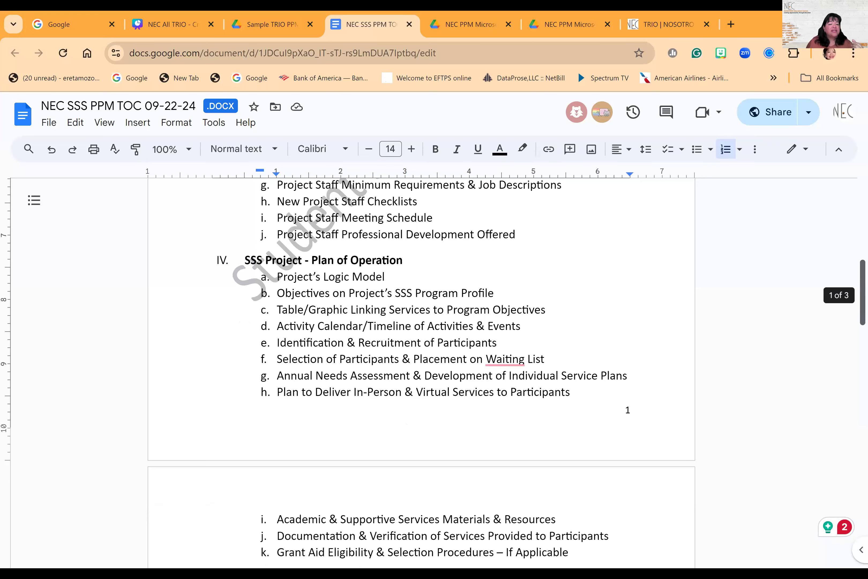
{"action": "scroll", "coordinate": [247, 245], "scroll_direction": "down", "scroll_amount": 1}
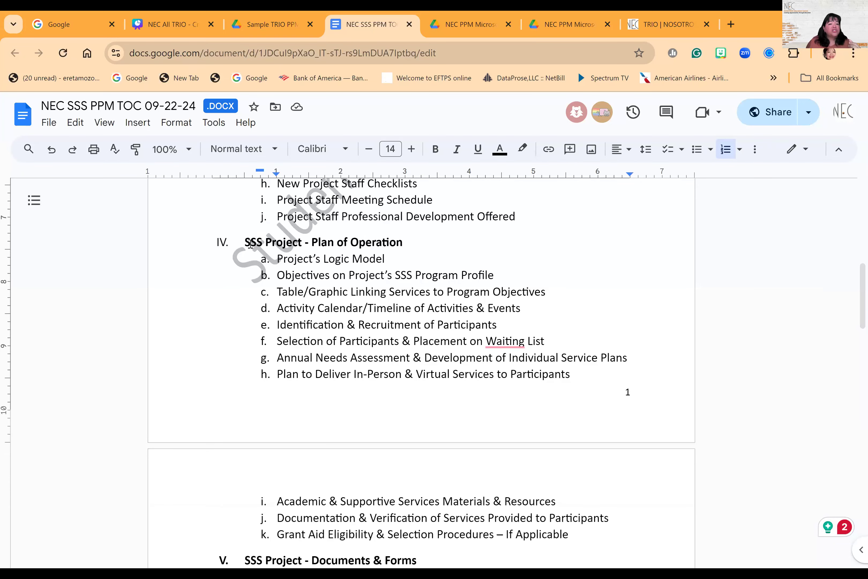
{"action": "left_click_drag", "start_coordinate": [247, 244], "coordinate": [418, 244]}
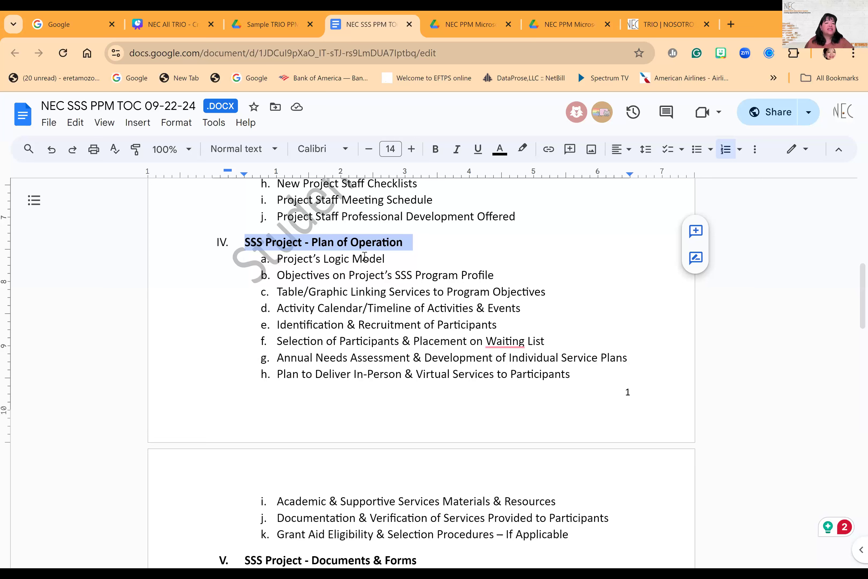
{"action": "left_click_drag", "start_coordinate": [281, 261], "coordinate": [383, 262]}
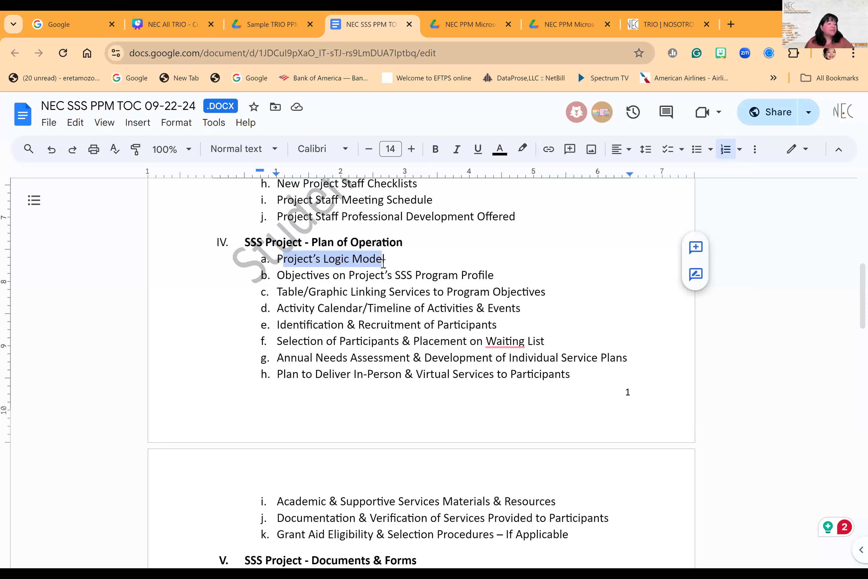
Review entries b through f of the Plan of Operation section, from the program profile objectives to participant selection, highlighting the text being discussed
{"action": "left_click", "coordinate": [296, 276]}
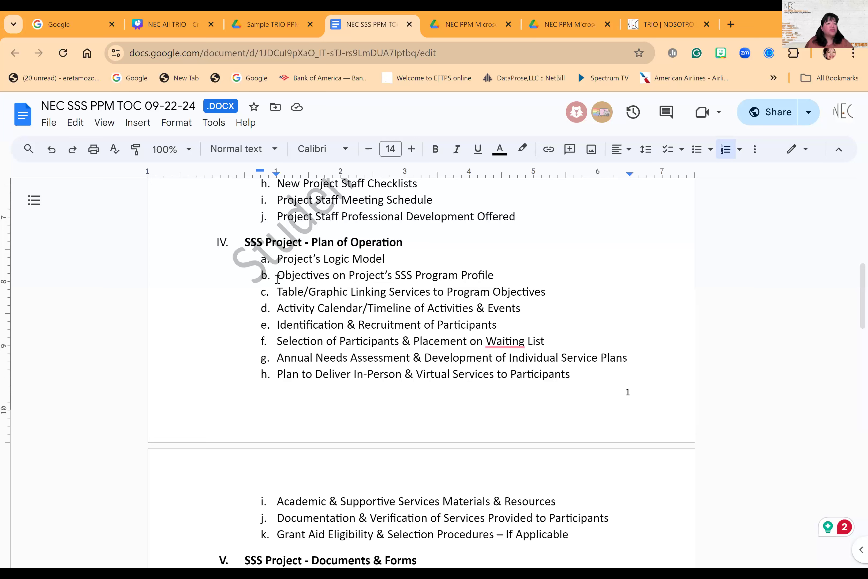
{"action": "left_click", "coordinate": [277, 293]}
{"action": "left_click_drag", "start_coordinate": [277, 294], "coordinate": [557, 292]}
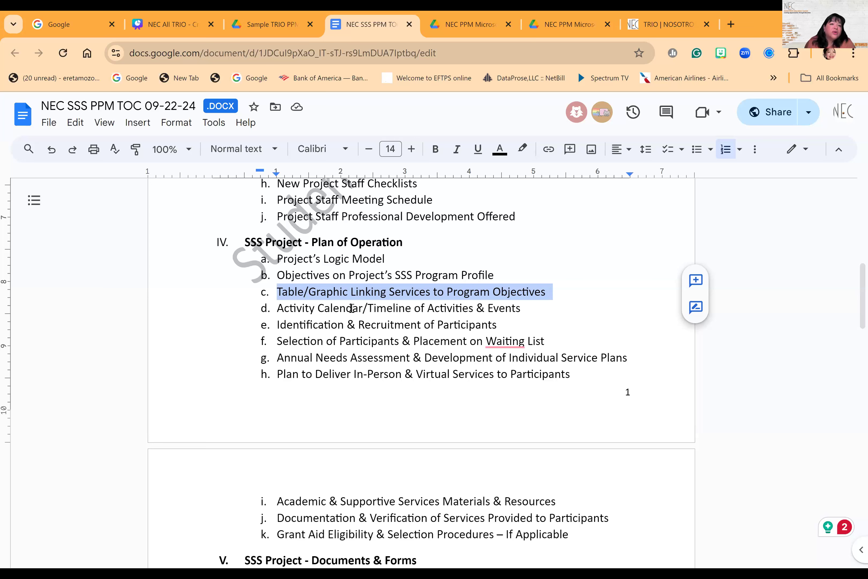
{"action": "left_click_drag", "start_coordinate": [273, 315], "coordinate": [525, 316]}
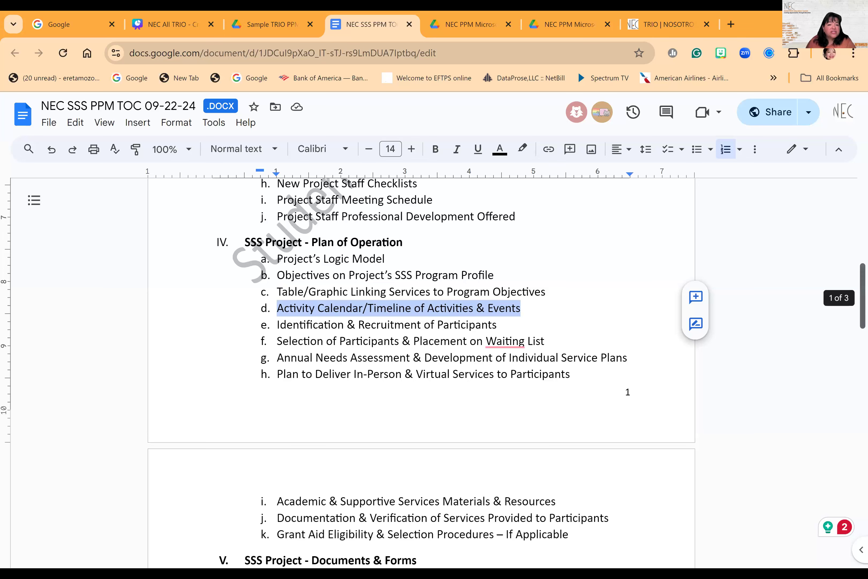
{"action": "scroll", "coordinate": [427, 373], "scroll_direction": "down", "scroll_amount": 1}
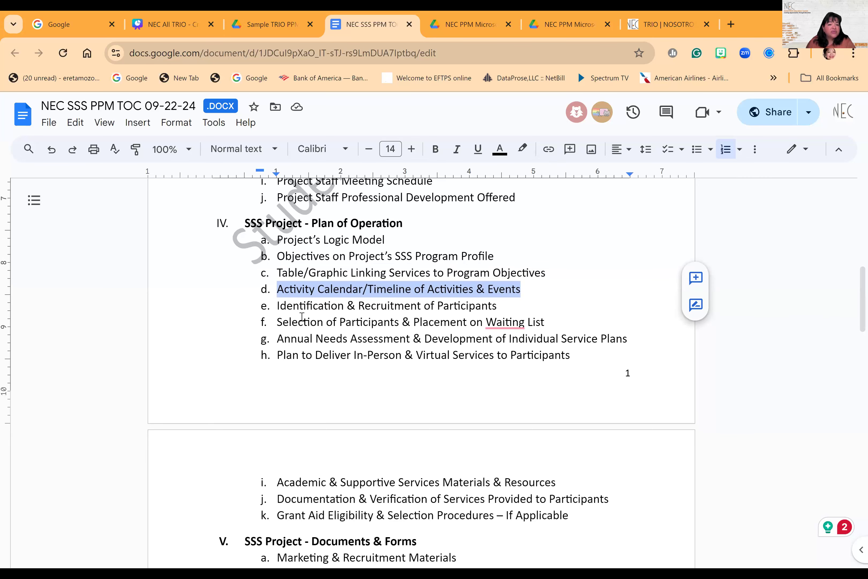
{"action": "left_click_drag", "start_coordinate": [279, 309], "coordinate": [556, 320]}
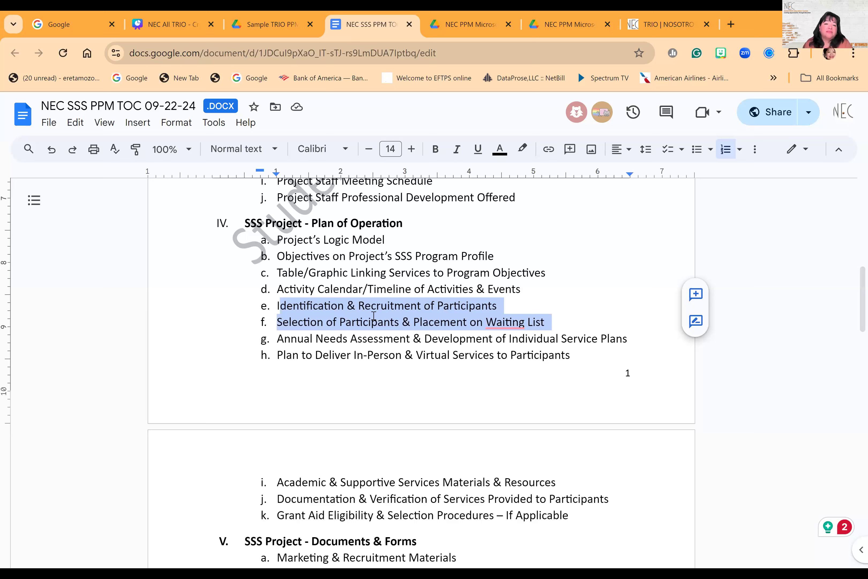
Review entries e through h of the Plan of Operation section, highlighting them from participant recruitment to in-person and virtual service delivery
{"action": "left_click", "coordinate": [279, 310]}
{"action": "left_click_drag", "start_coordinate": [279, 306], "coordinate": [579, 353]}
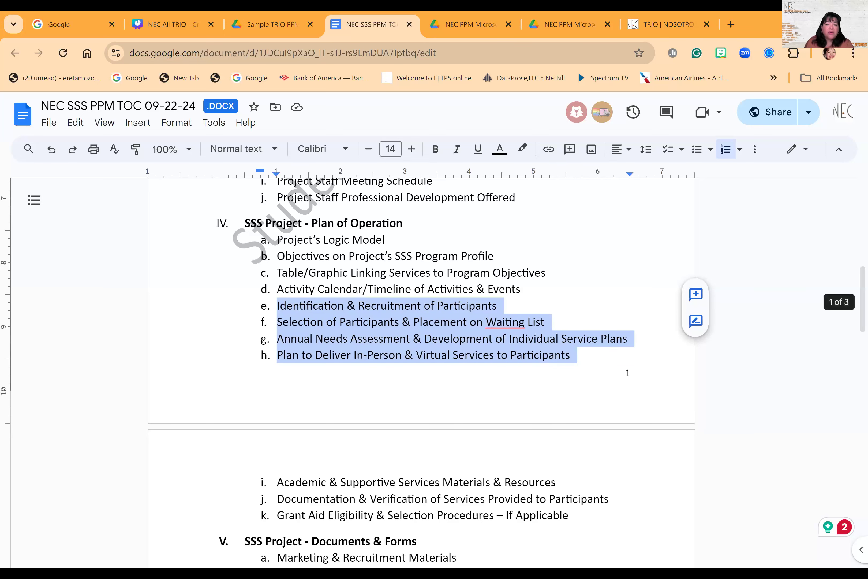
{"action": "scroll", "coordinate": [862, 302], "scroll_direction": "down", "scroll_amount": 1}
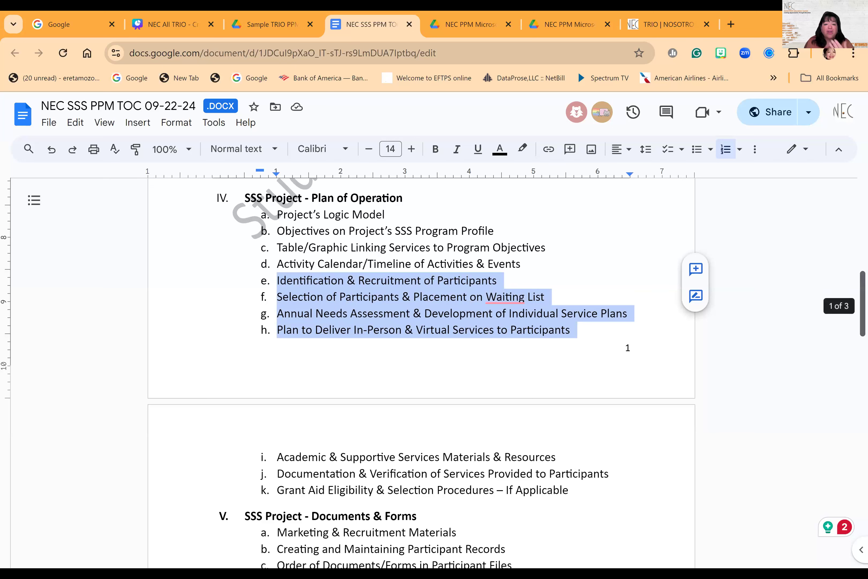
{"action": "scroll", "coordinate": [861, 304], "scroll_direction": "down", "scroll_amount": 1}
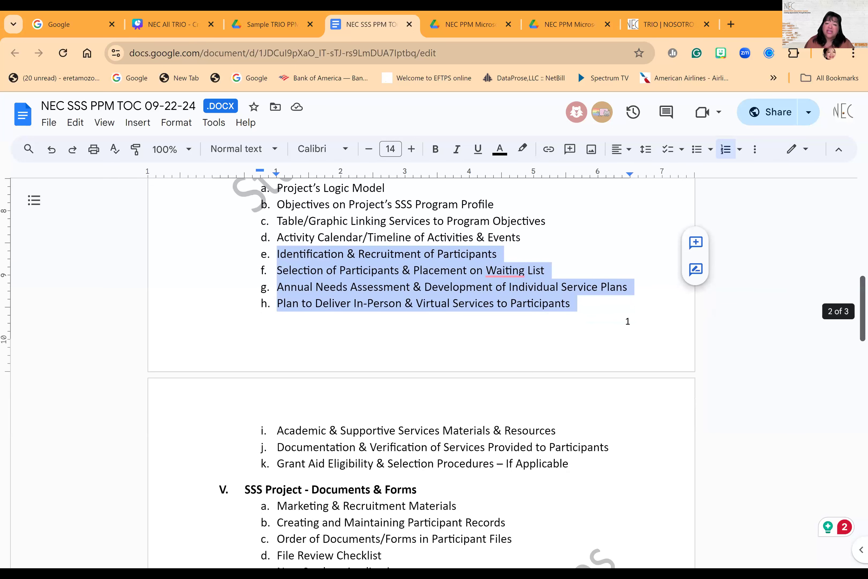
{"action": "scroll", "coordinate": [862, 304], "scroll_direction": "down", "scroll_amount": 1}
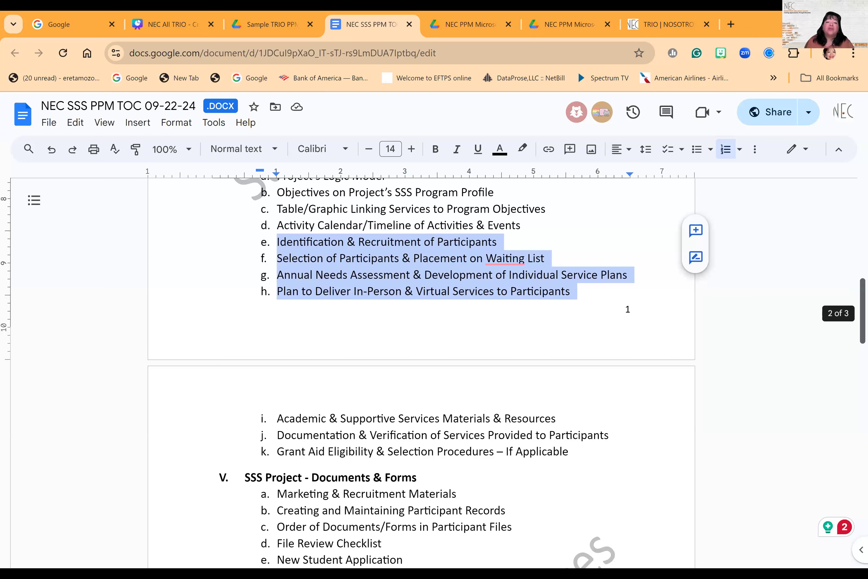
{"action": "scroll", "coordinate": [861, 310], "scroll_direction": "down", "scroll_amount": 1}
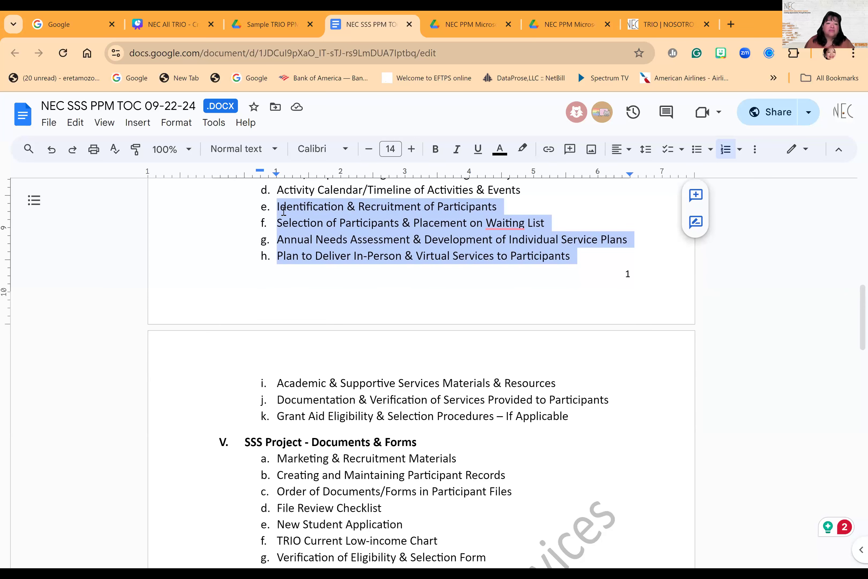
{"action": "mouse_move", "coordinate": [493, 219]}
Highlight Plan of Operation entries i, j and k one by one: services materials, service documentation and verification, and grant aid procedures
{"action": "left_click_drag", "start_coordinate": [277, 382], "coordinate": [563, 385]}
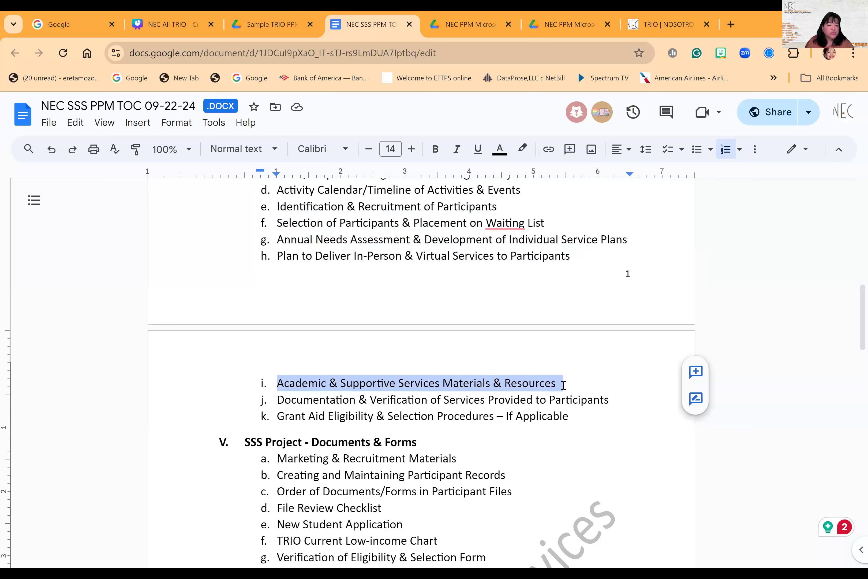
{"action": "left_click_drag", "start_coordinate": [277, 399], "coordinate": [611, 400]}
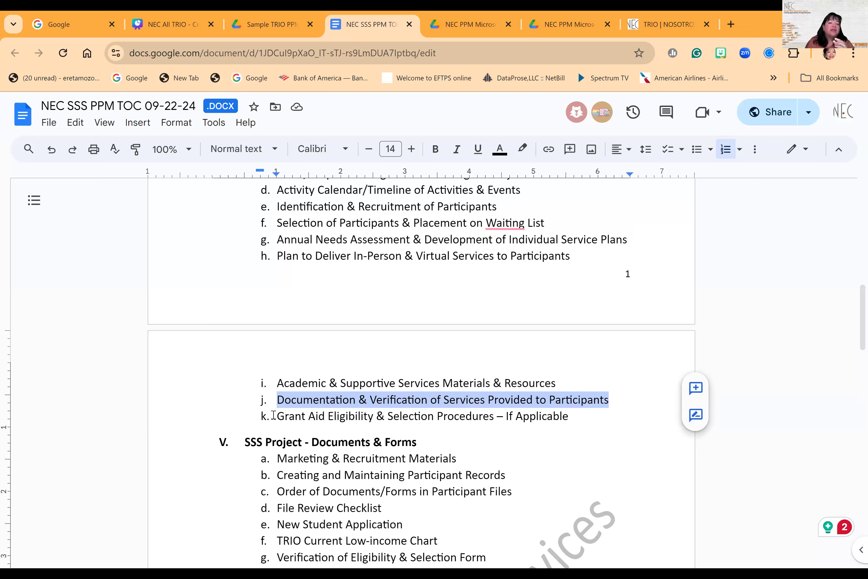
{"action": "left_click_drag", "start_coordinate": [279, 415], "coordinate": [485, 421]}
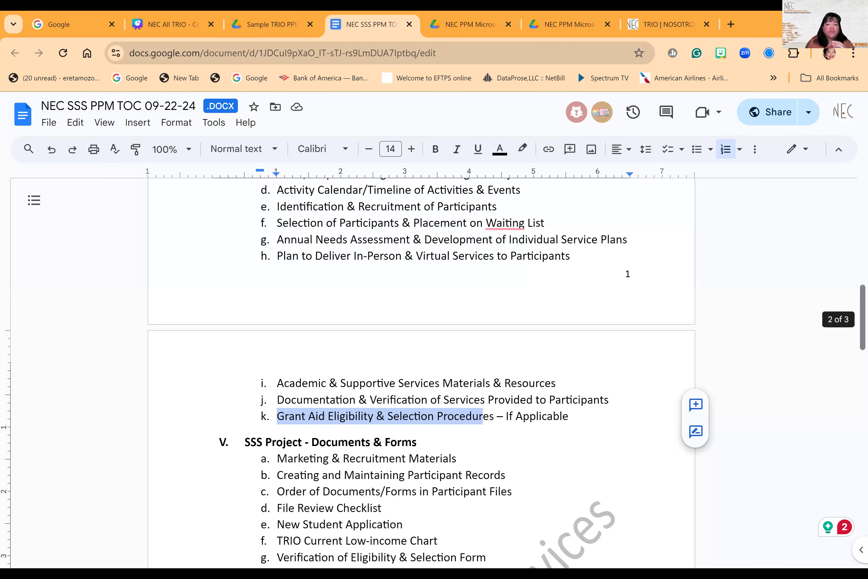
Examine section V, SSS Project - Documents & Forms, highlighting its entries from Marketing & Recruitment Materials to Individual & Group Service Contact Logs
{"action": "scroll", "coordinate": [432, 375], "scroll_direction": "down", "scroll_amount": 2}
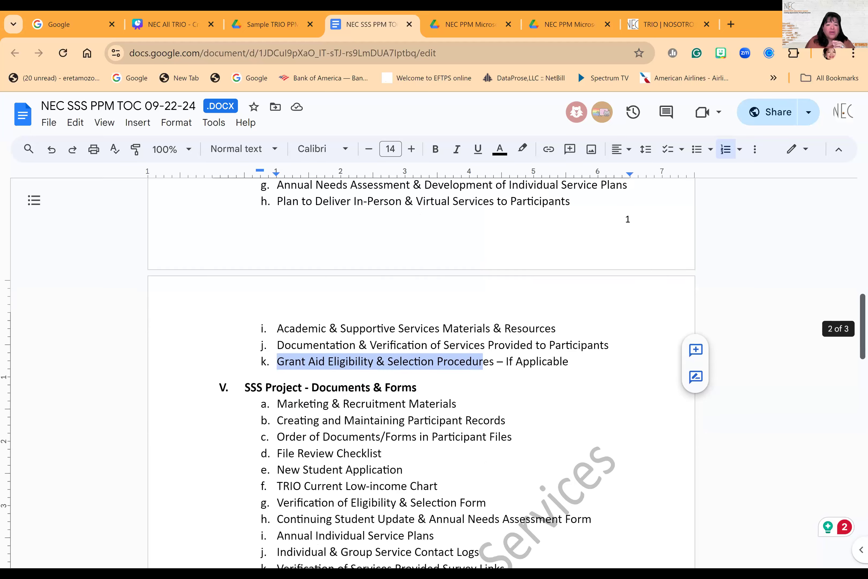
{"action": "scroll", "coordinate": [432, 375], "scroll_direction": "down", "scroll_amount": 1}
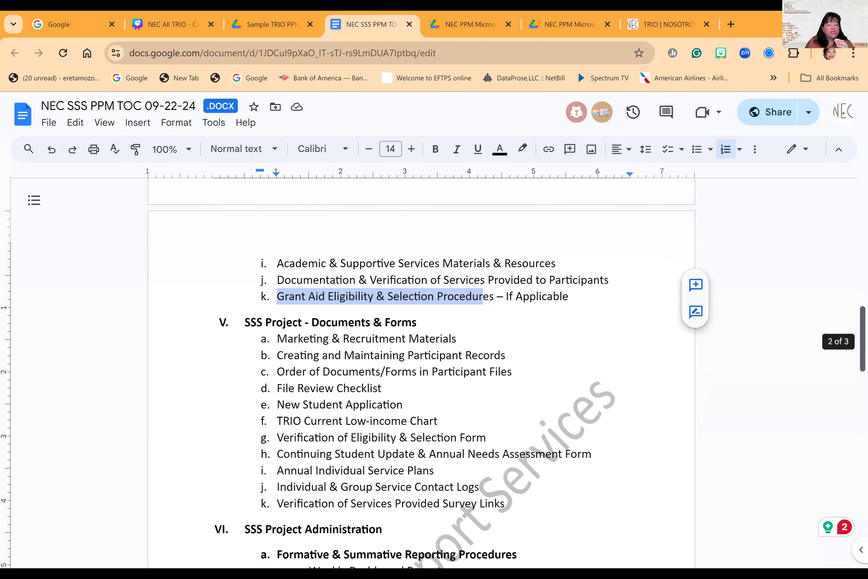
{"action": "scroll", "coordinate": [432, 373], "scroll_direction": "down", "scroll_amount": 1}
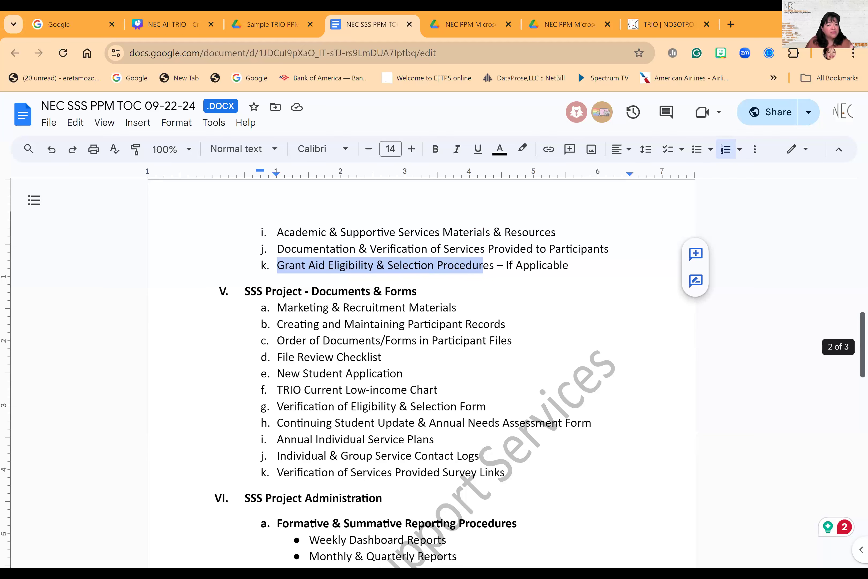
{"action": "scroll", "coordinate": [432, 373], "scroll_direction": "down", "scroll_amount": 2}
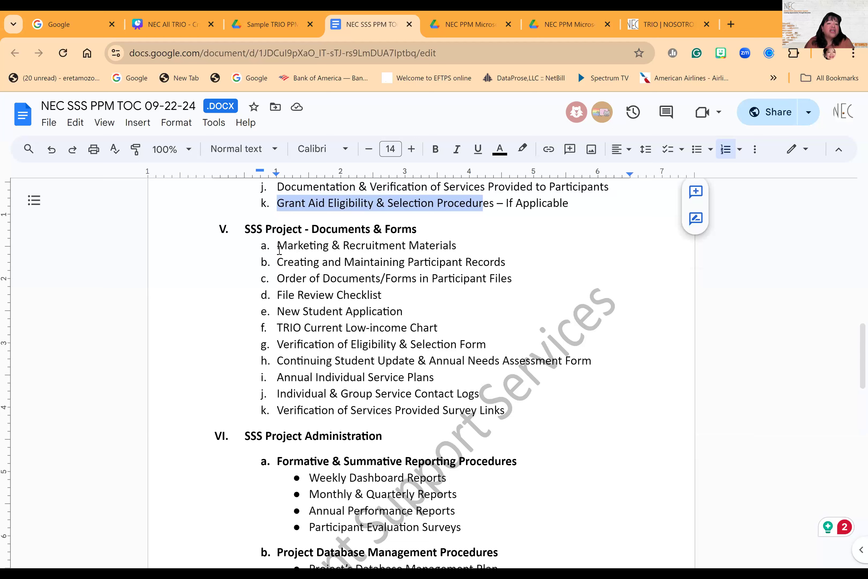
{"action": "left_click_drag", "start_coordinate": [277, 247], "coordinate": [461, 271]}
{"action": "left_click", "coordinate": [346, 266]}
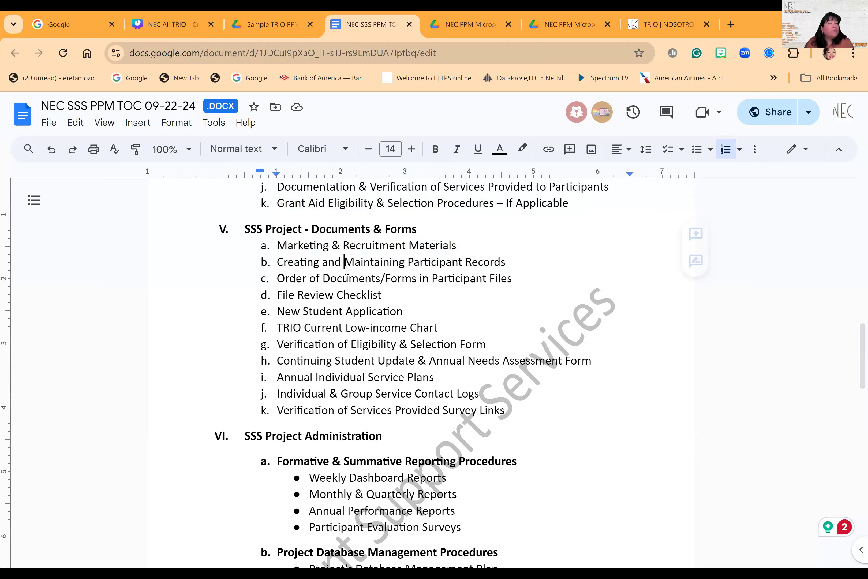
{"action": "left_click", "coordinate": [279, 249]}
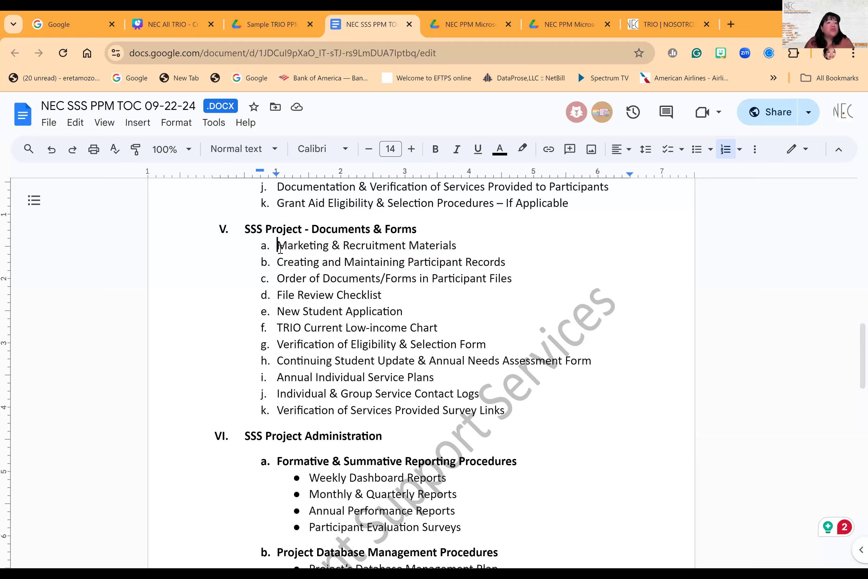
{"action": "left_click_drag", "start_coordinate": [280, 249], "coordinate": [454, 389]}
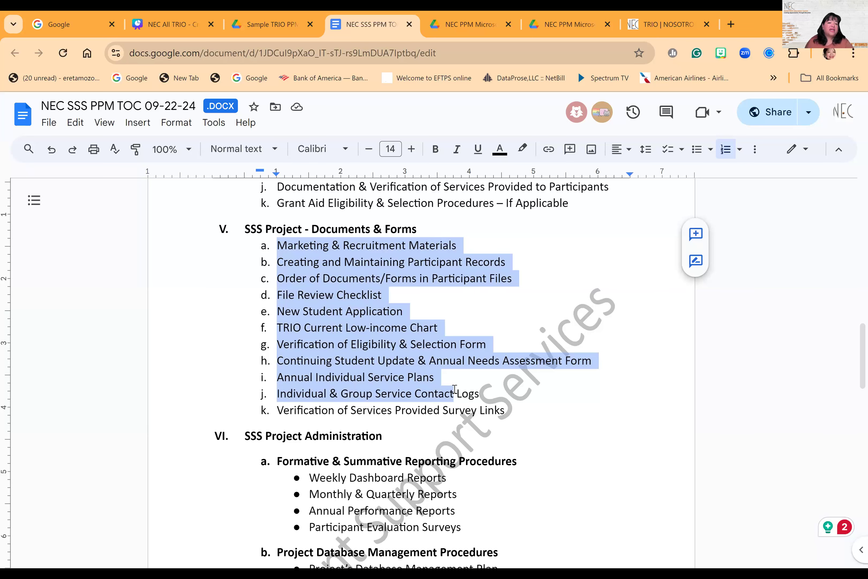
Highlight the TRIO Current Low-income Chart entry in the Documents & Forms section
{"action": "scroll", "coordinate": [413, 362], "scroll_direction": "down", "scroll_amount": 10}
{"action": "scroll", "coordinate": [415, 360], "scroll_direction": "up", "scroll_amount": 10}
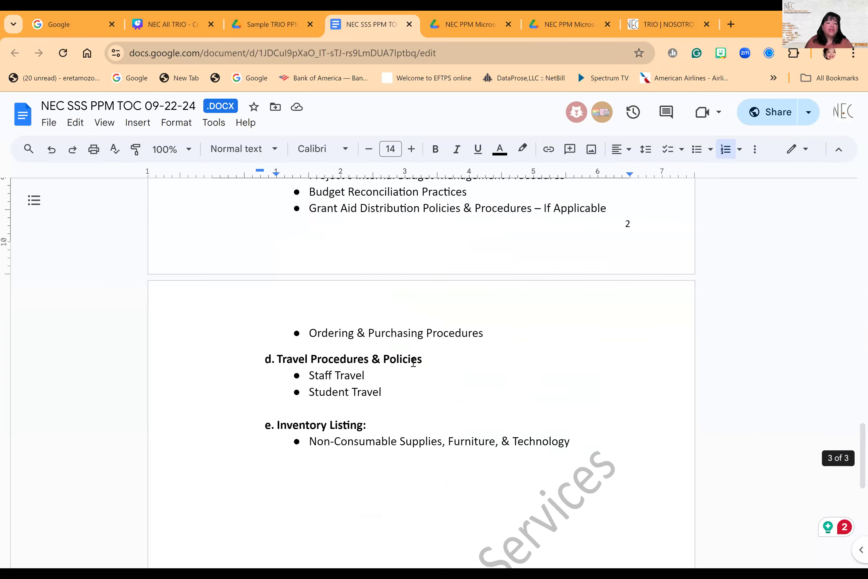
{"action": "scroll", "coordinate": [822, 347], "scroll_direction": "down", "scroll_amount": 2}
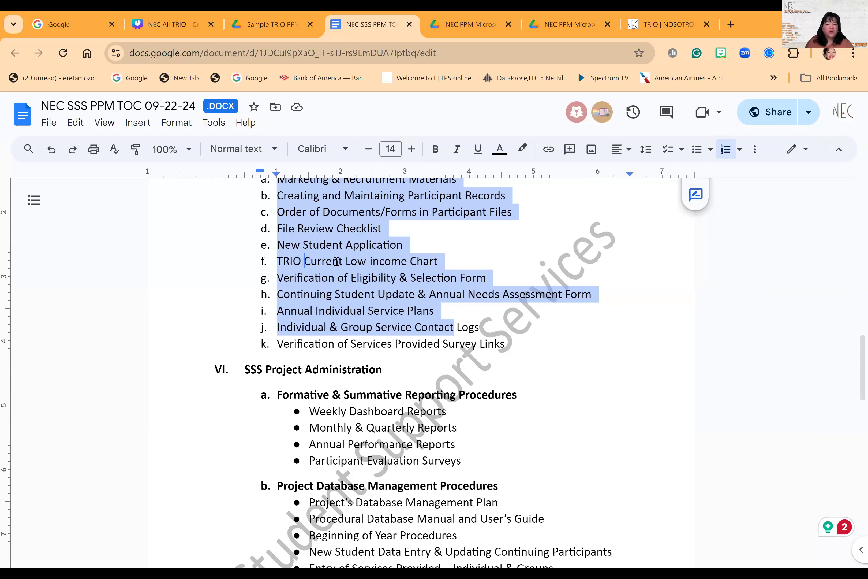
{"action": "left_click", "coordinate": [346, 261]}
{"action": "left_click_drag", "start_coordinate": [277, 261], "coordinate": [446, 263]}
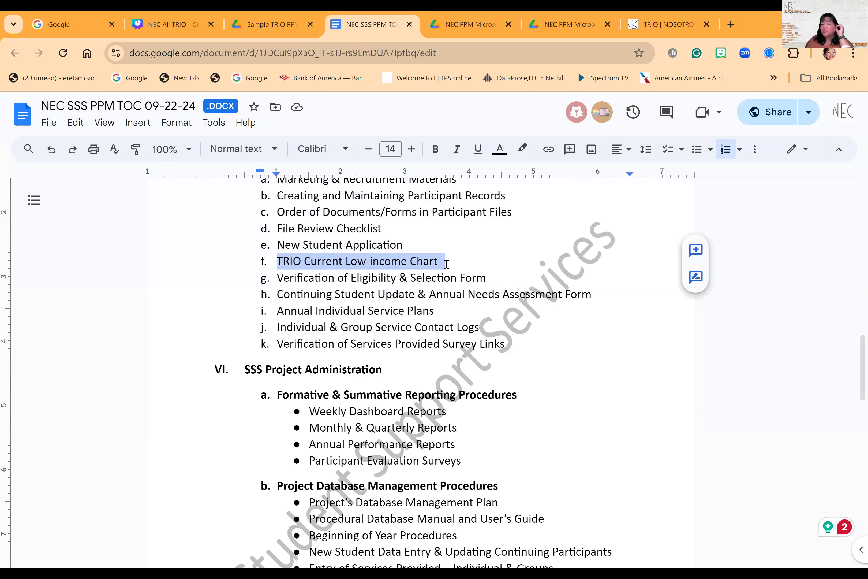
{"action": "left_click", "coordinate": [391, 261]}
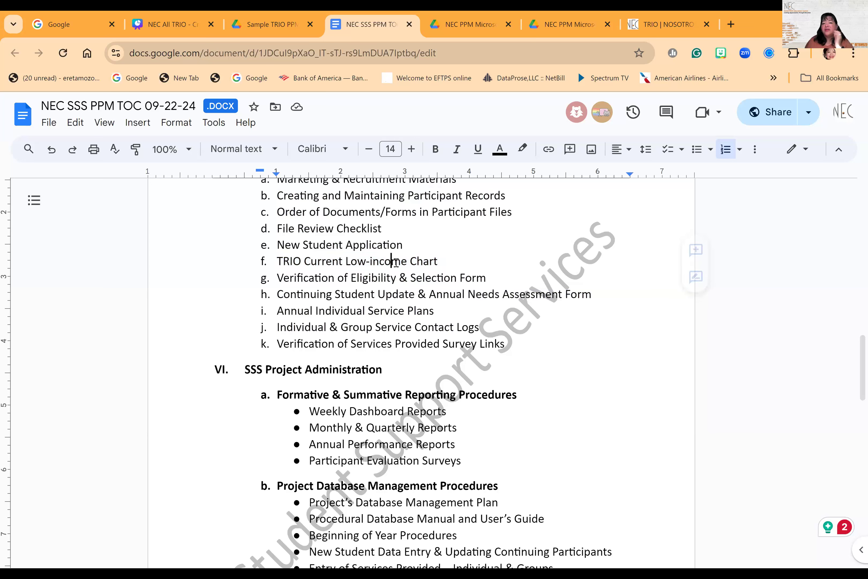
{"action": "left_click", "coordinate": [277, 261]}
{"action": "left_click_drag", "start_coordinate": [277, 263], "coordinate": [441, 267]}
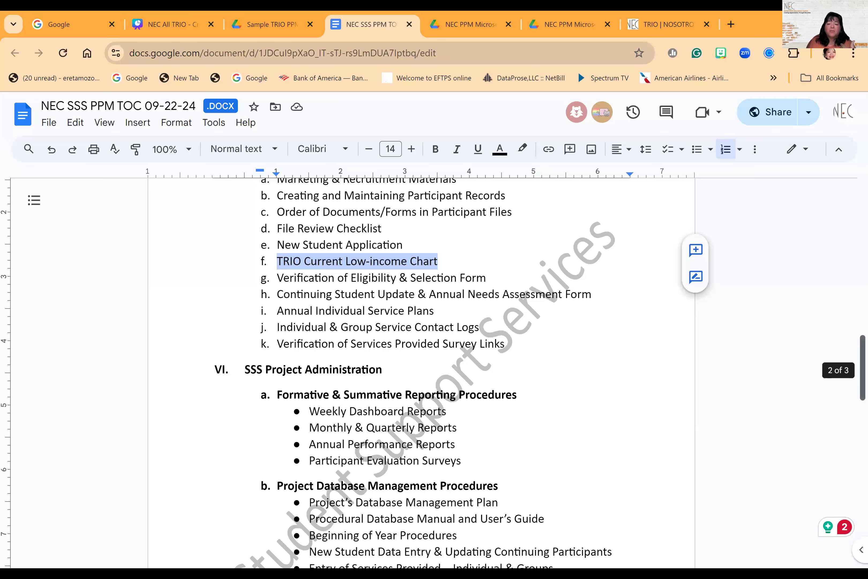
Examine the SSS Project Administration heading of section VI and its Formative & Summative Reporting Procedures subsection
{"action": "scroll", "coordinate": [862, 370], "scroll_direction": "down", "scroll_amount": 2}
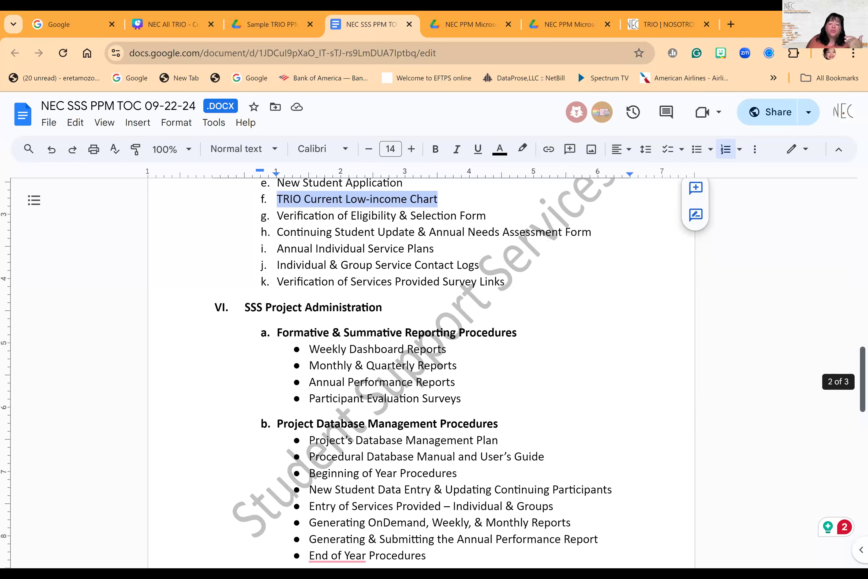
{"action": "scroll", "coordinate": [862, 377], "scroll_direction": "down", "scroll_amount": 3}
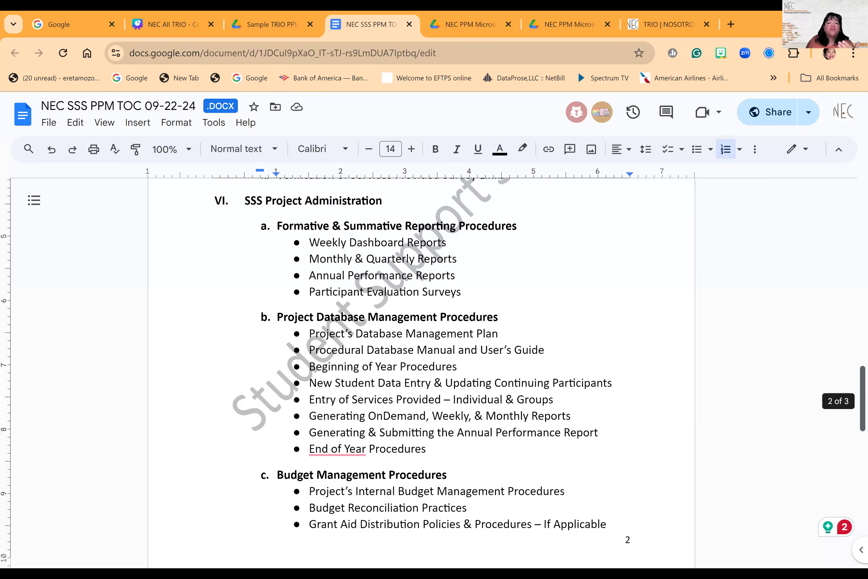
{"action": "double_click", "coordinate": [250, 200]}
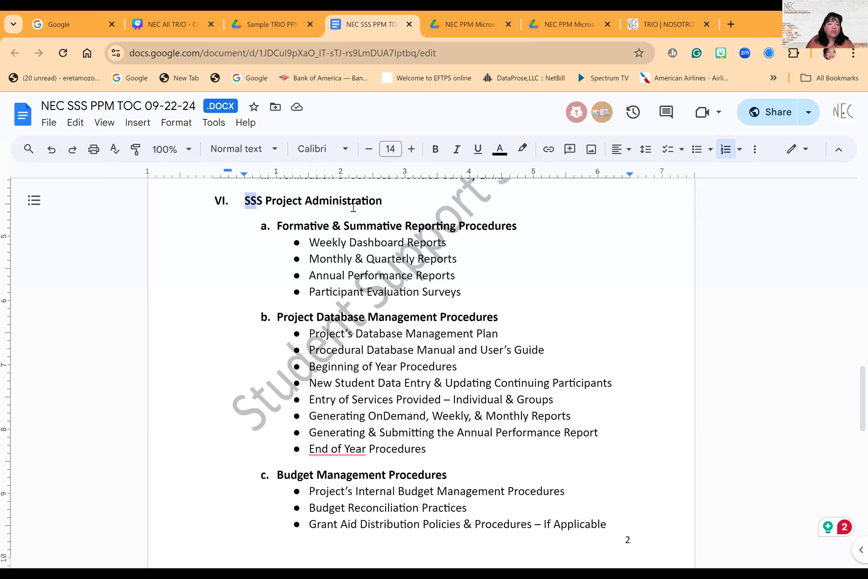
{"action": "left_click_drag", "start_coordinate": [353, 208], "coordinate": [357, 214]}
{"action": "left_click", "coordinate": [324, 226]}
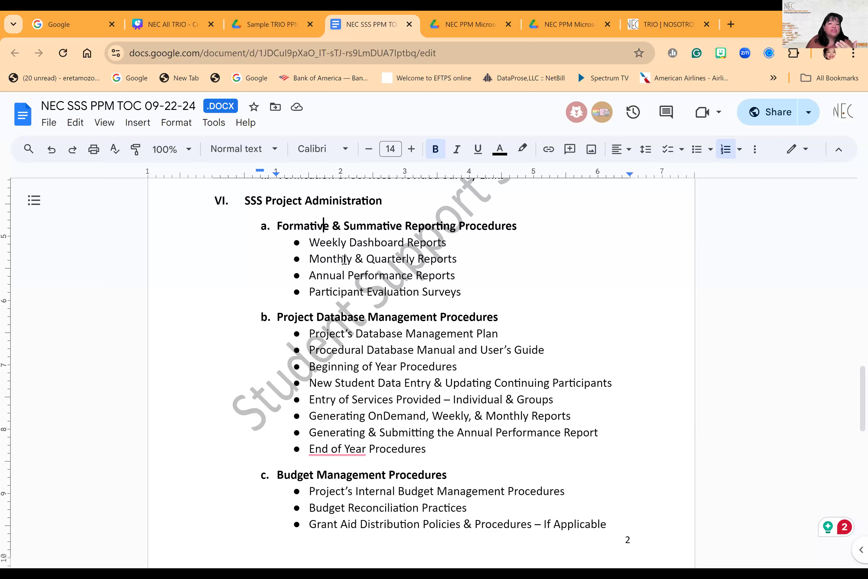
Highlight the Monthly & Quarterly Reports, Annual Performance Reports and Participant Evaluation Surveys entries in turn, and the SSS Project Administration heading
{"action": "left_click_drag", "start_coordinate": [318, 259], "coordinate": [451, 266]}
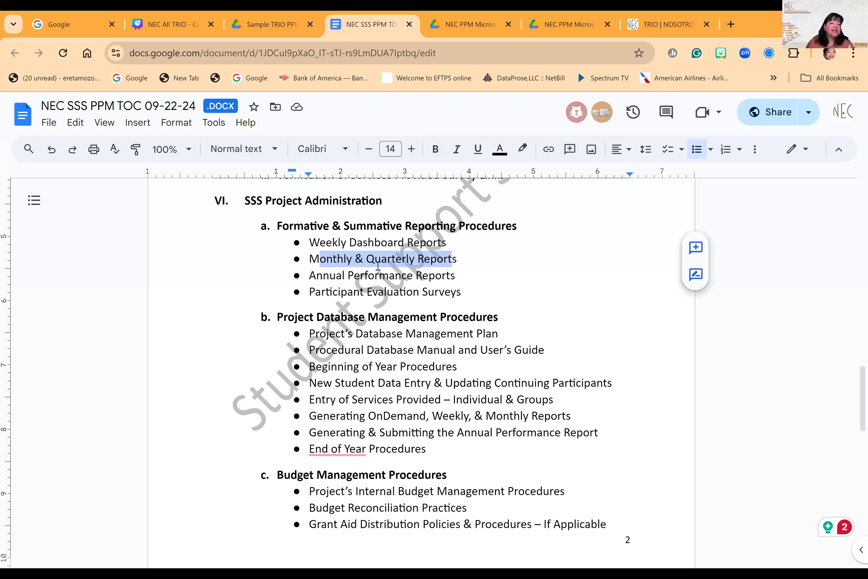
{"action": "left_click_drag", "start_coordinate": [309, 275], "coordinate": [457, 277]}
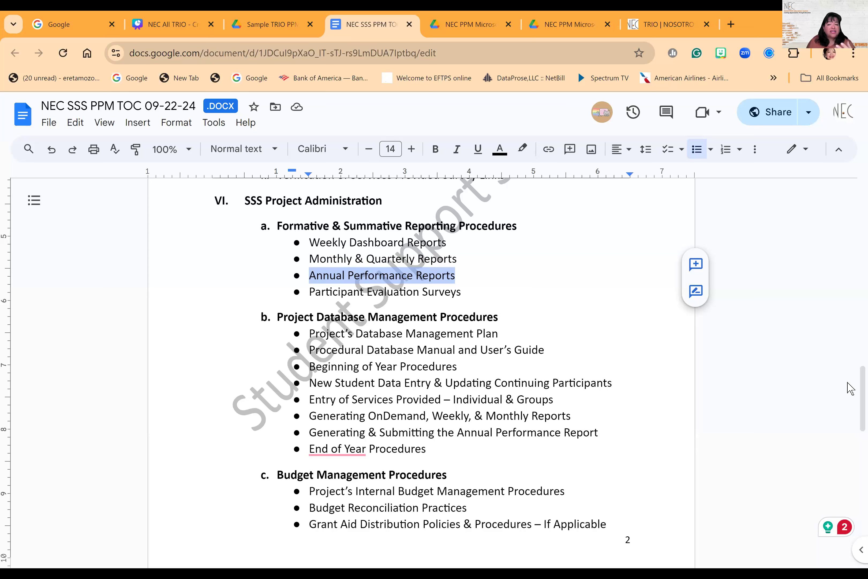
{"action": "left_click_drag", "start_coordinate": [310, 294], "coordinate": [459, 295]}
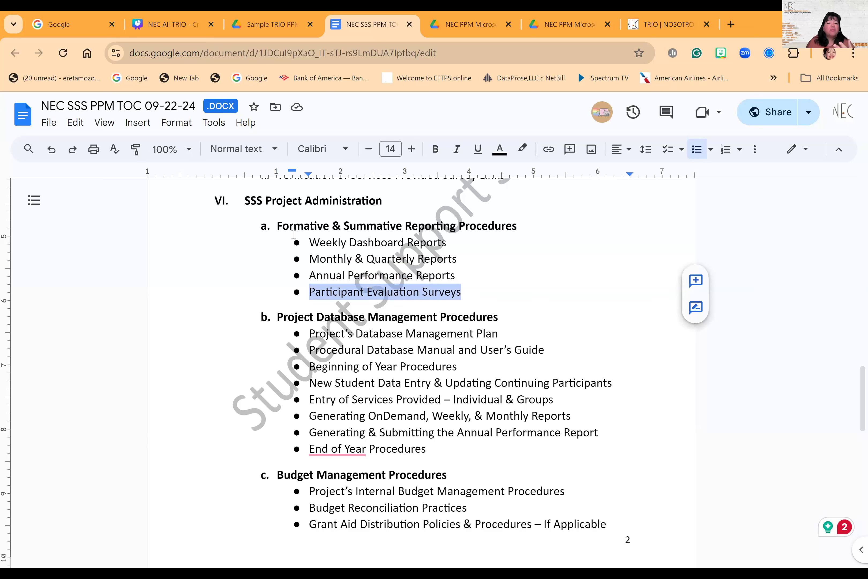
{"action": "left_click_drag", "start_coordinate": [248, 202], "coordinate": [389, 203]}
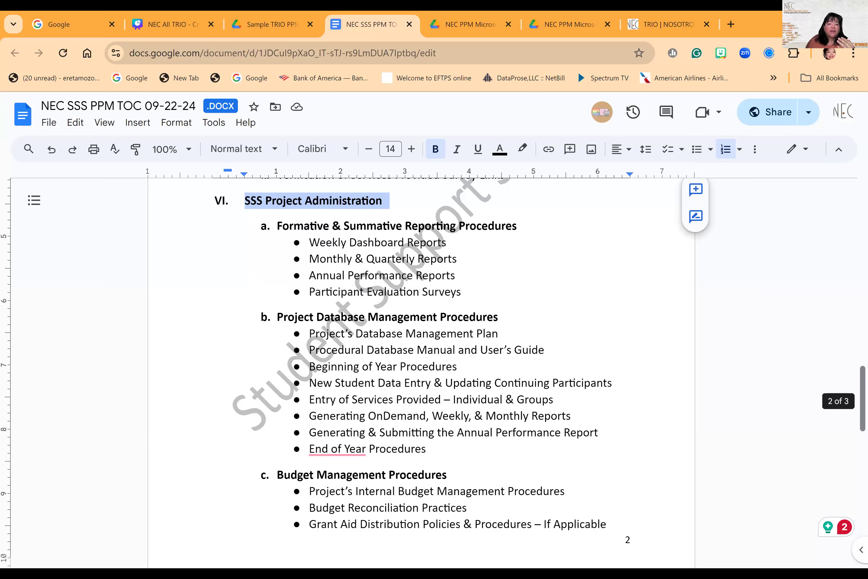
Review Project Database Management Procedures, highlighting the Project's Database Management Plan entry and the Procedural Database Manual and User's Guide entry
{"action": "scroll", "coordinate": [432, 371], "scroll_direction": "down", "scroll_amount": 1}
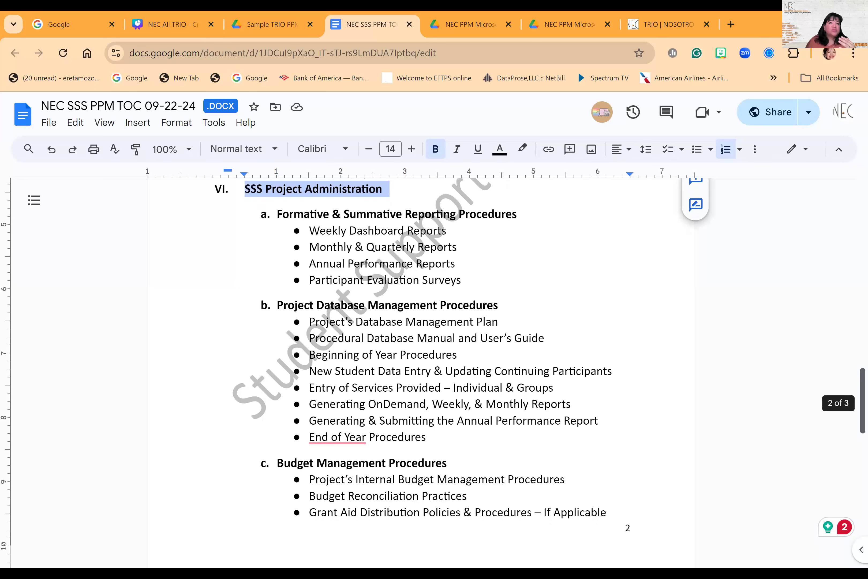
{"action": "scroll", "coordinate": [432, 367], "scroll_direction": "down", "scroll_amount": 2}
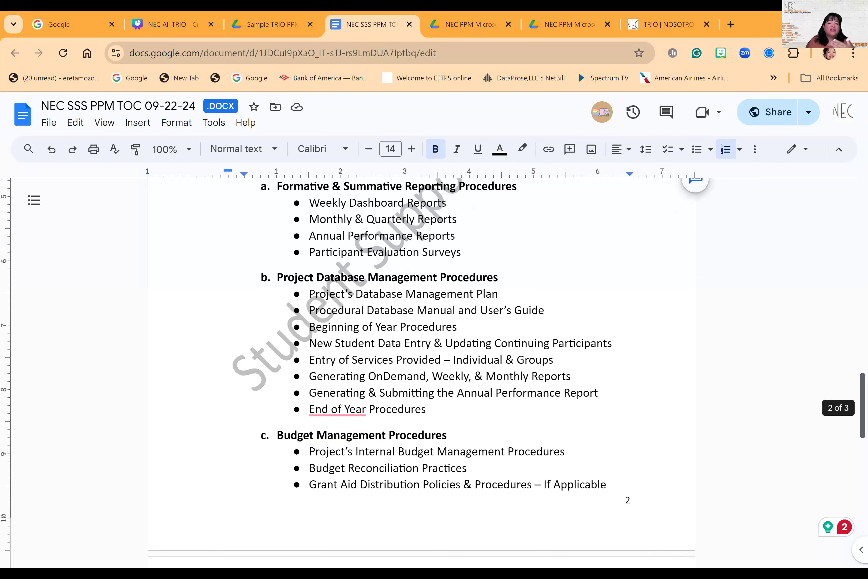
{"action": "scroll", "coordinate": [432, 370], "scroll_direction": "down", "scroll_amount": 3}
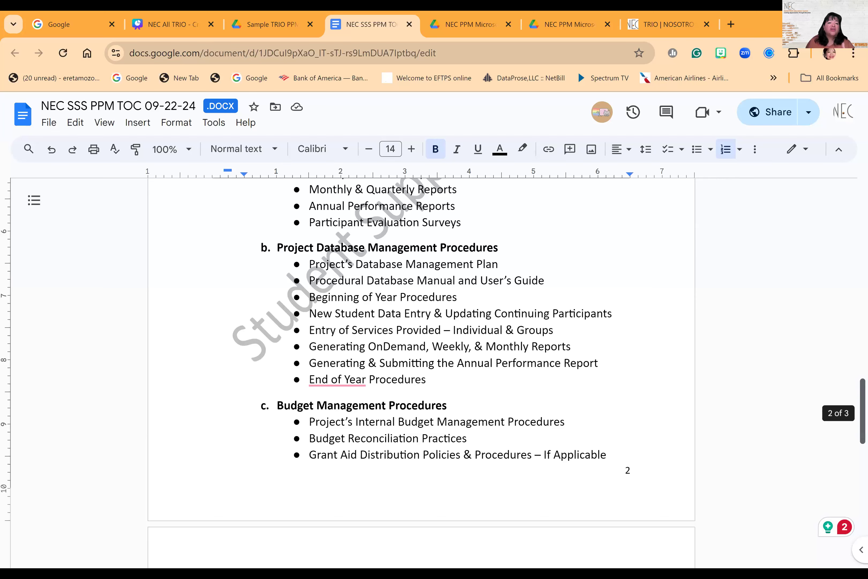
{"action": "scroll", "coordinate": [522, 318], "scroll_direction": "down", "scroll_amount": 1}
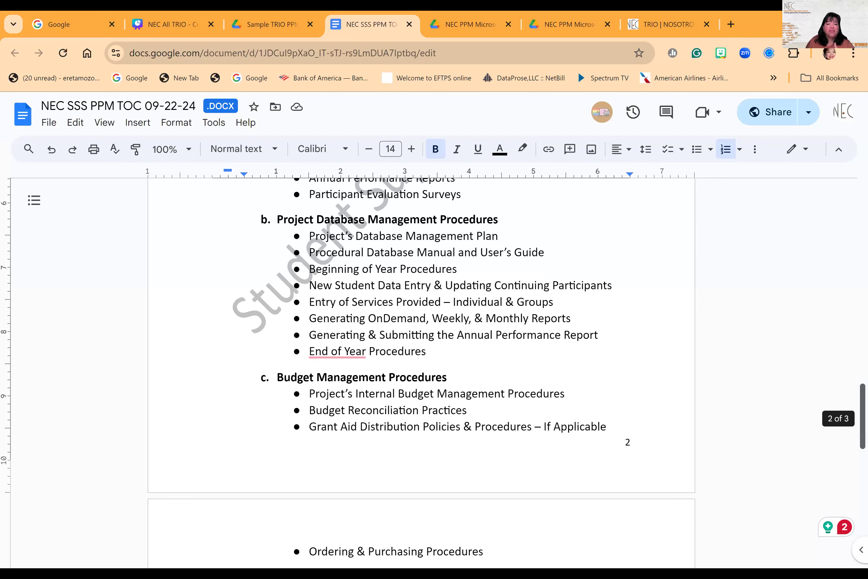
{"action": "left_click", "coordinate": [316, 239]}
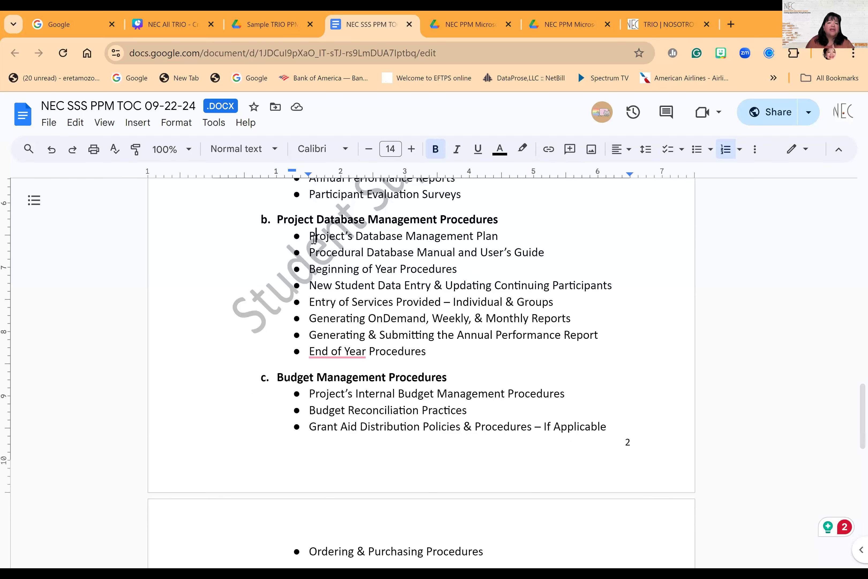
{"action": "left_click_drag", "start_coordinate": [316, 238], "coordinate": [519, 241]}
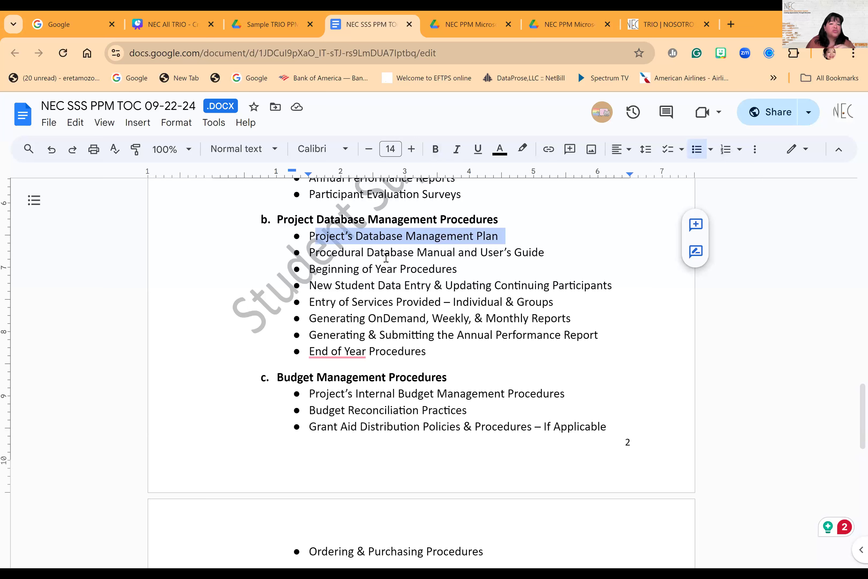
{"action": "left_click", "coordinate": [309, 251]}
{"action": "left_click_drag", "start_coordinate": [325, 251], "coordinate": [540, 258]}
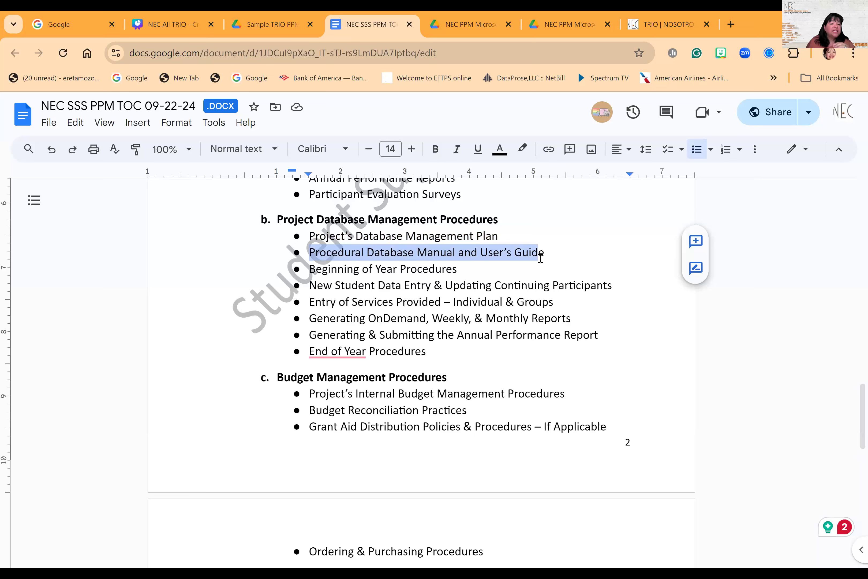
Highlight the Procedural Database Manual and User's Guide entry, and the entries from Beginning of Year Procedures through End of Year Procedures
{"action": "left_click", "coordinate": [350, 240]}
{"action": "left_click_drag", "start_coordinate": [309, 251], "coordinate": [547, 256]}
{"action": "left_click_drag", "start_coordinate": [309, 269], "coordinate": [575, 350]}
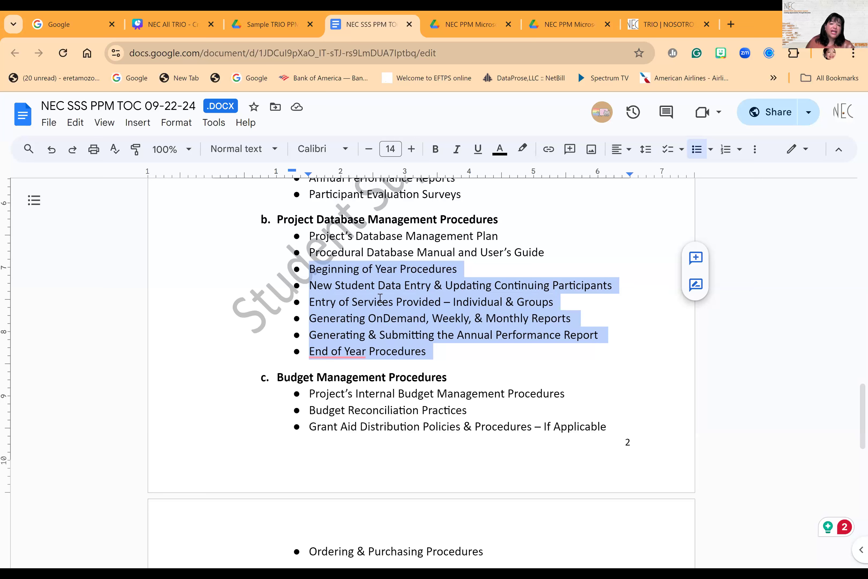
{"action": "left_click", "coordinate": [461, 269]}
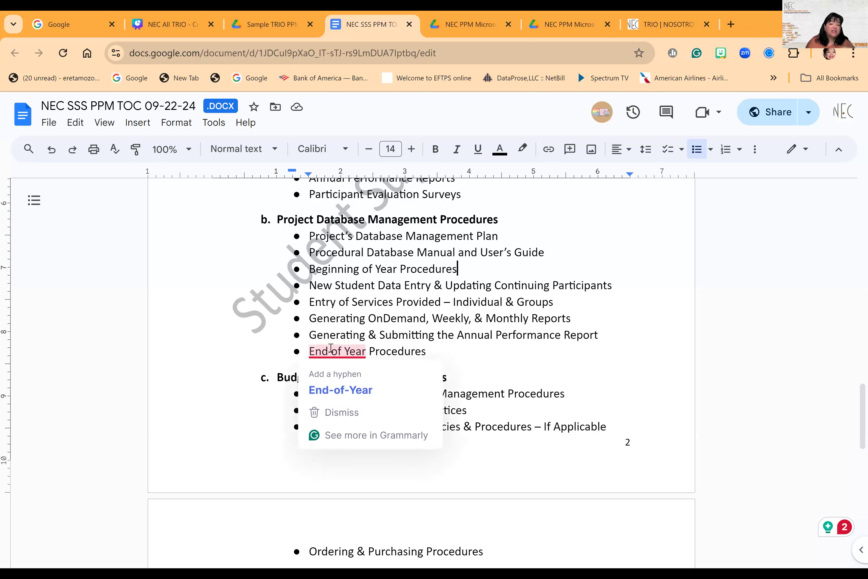
{"action": "left_click", "coordinate": [504, 301]}
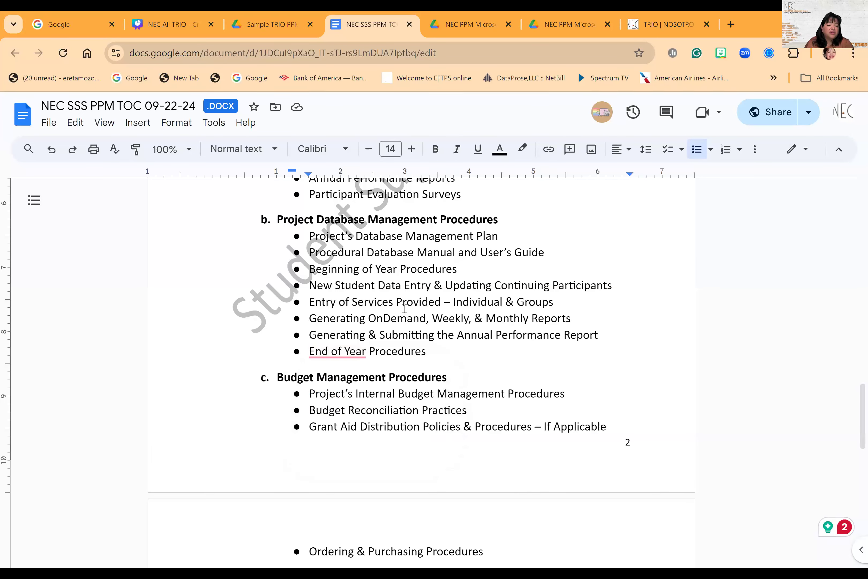
Highlight the Project's Internal Budget Management Procedures and Budget Reconciliation Practices entries in turn under Budget Management Procedures
{"action": "scroll", "coordinate": [405, 308], "scroll_direction": "down", "scroll_amount": 10}
{"action": "scroll", "coordinate": [404, 308], "scroll_direction": "up", "scroll_amount": 15}
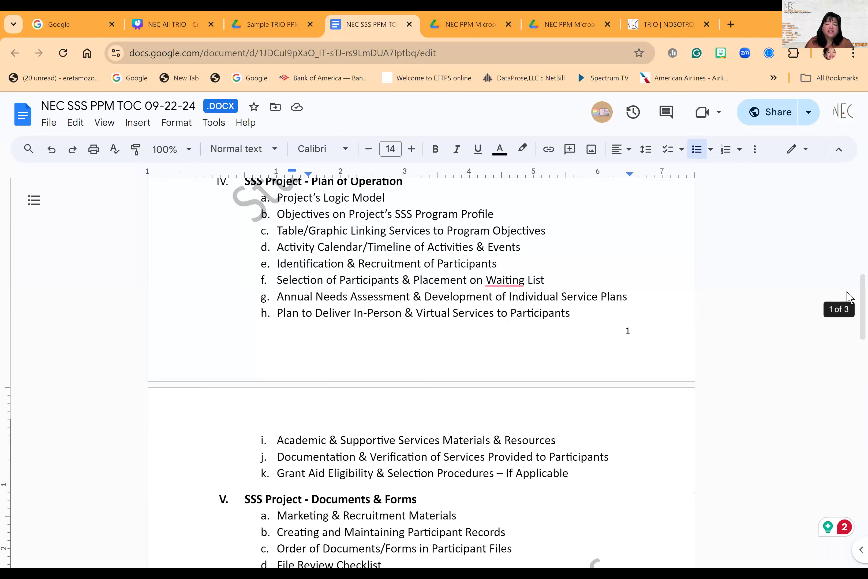
{"action": "left_click_drag", "start_coordinate": [863, 301], "coordinate": [863, 422]}
{"action": "left_click", "coordinate": [308, 318]}
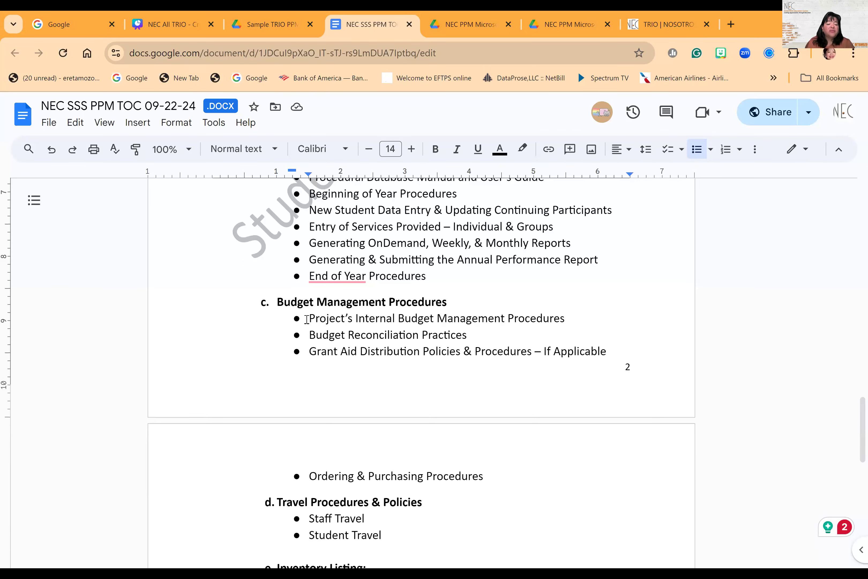
{"action": "left_click_drag", "start_coordinate": [308, 318], "coordinate": [433, 318]}
{"action": "left_click_drag", "start_coordinate": [537, 314], "coordinate": [585, 315]}
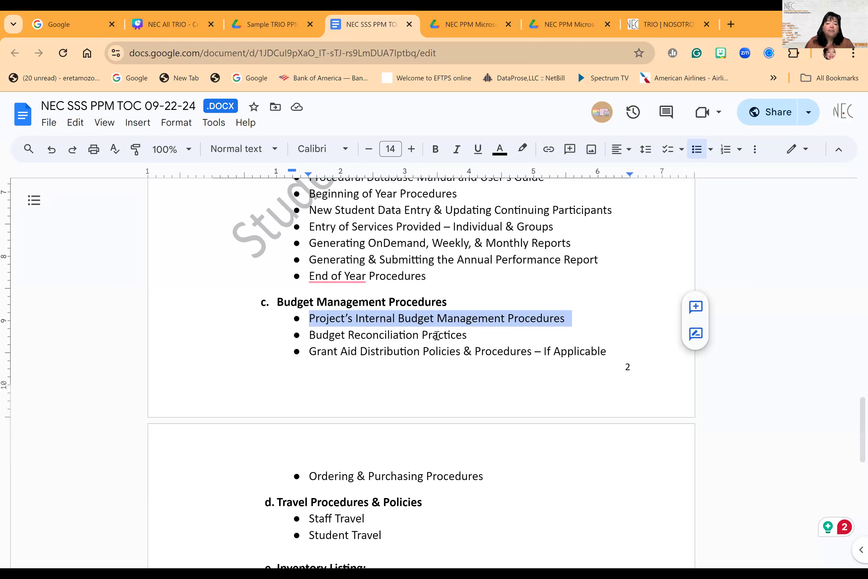
{"action": "left_click", "coordinate": [310, 336]}
{"action": "left_click_drag", "start_coordinate": [393, 328], "coordinate": [496, 333]}
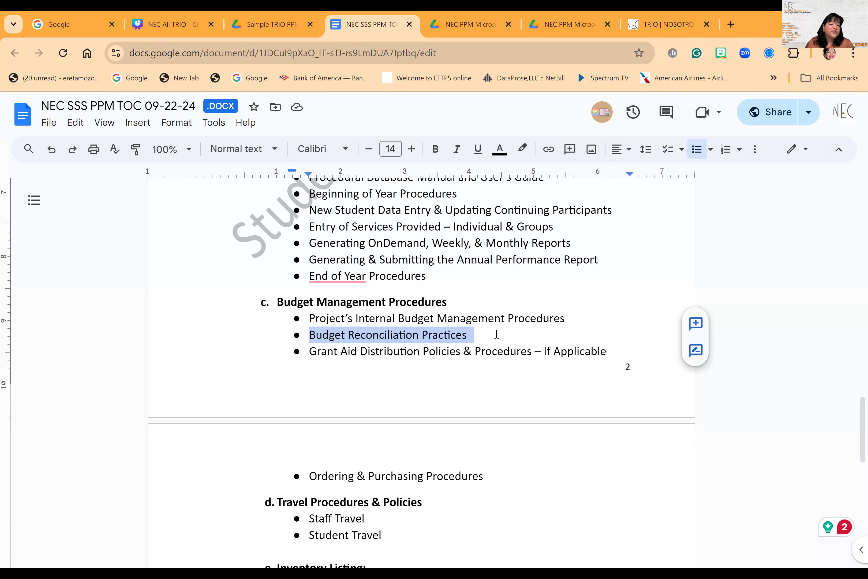
Highlight the Grant Aid Distribution Policies & Procedures entry, and the Ordering & Purchasing Procedures entry on the following page
{"action": "left_click", "coordinate": [315, 352]}
{"action": "left_click_drag", "start_coordinate": [314, 352], "coordinate": [523, 353]}
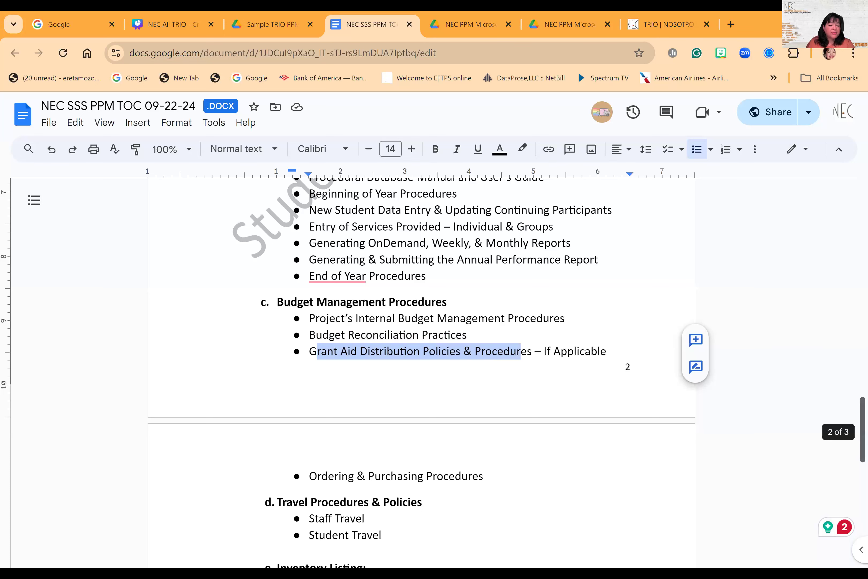
{"action": "scroll", "coordinate": [427, 374], "scroll_direction": "down", "scroll_amount": 1}
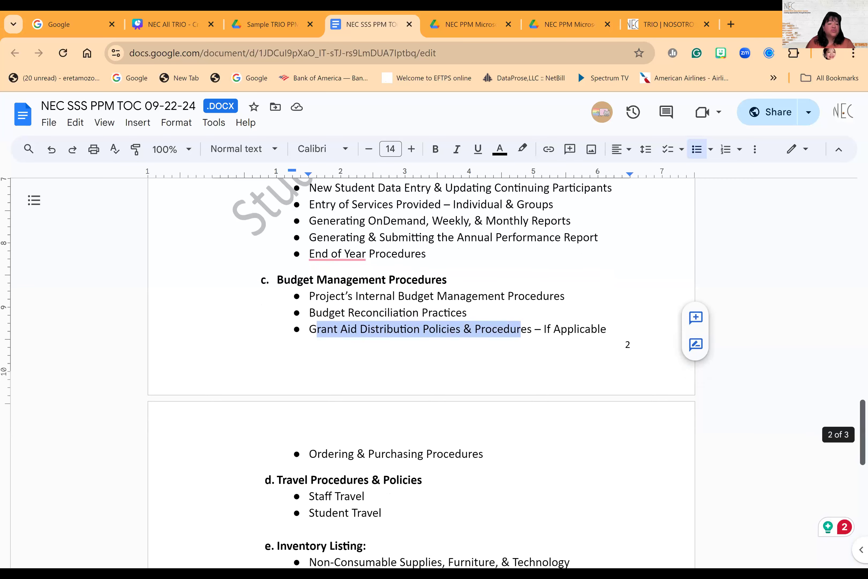
{"action": "scroll", "coordinate": [494, 348], "scroll_direction": "down", "scroll_amount": 1}
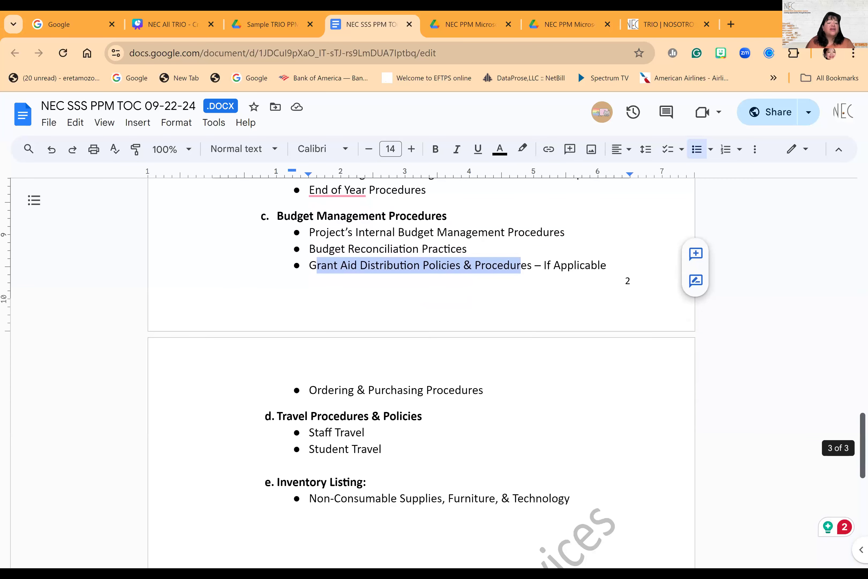
{"action": "left_click_drag", "start_coordinate": [310, 265], "coordinate": [532, 268]}
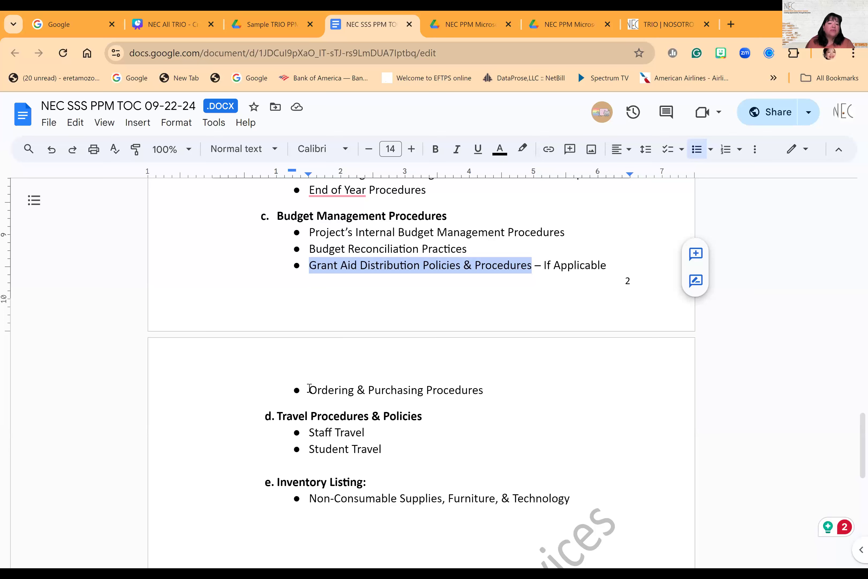
{"action": "left_click_drag", "start_coordinate": [309, 390], "coordinate": [499, 394]}
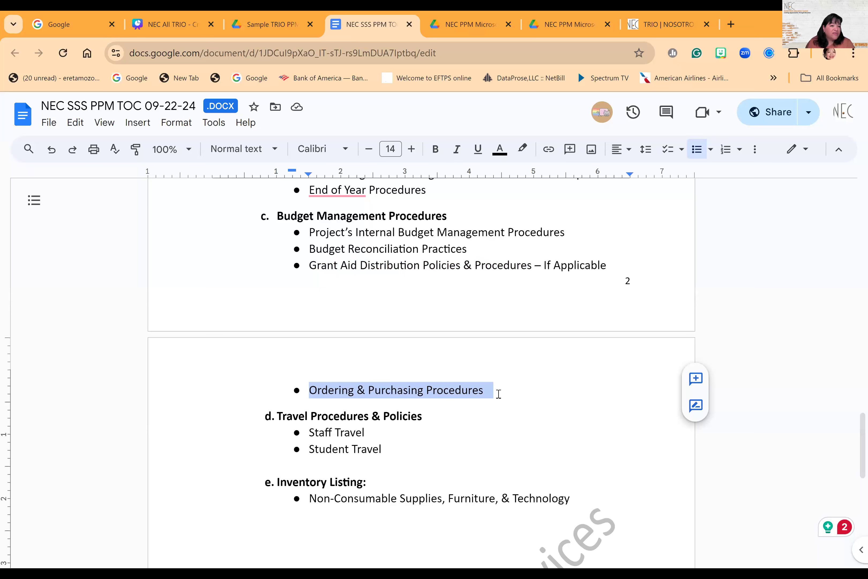
{"action": "left_click_drag", "start_coordinate": [499, 393], "coordinate": [486, 394]}
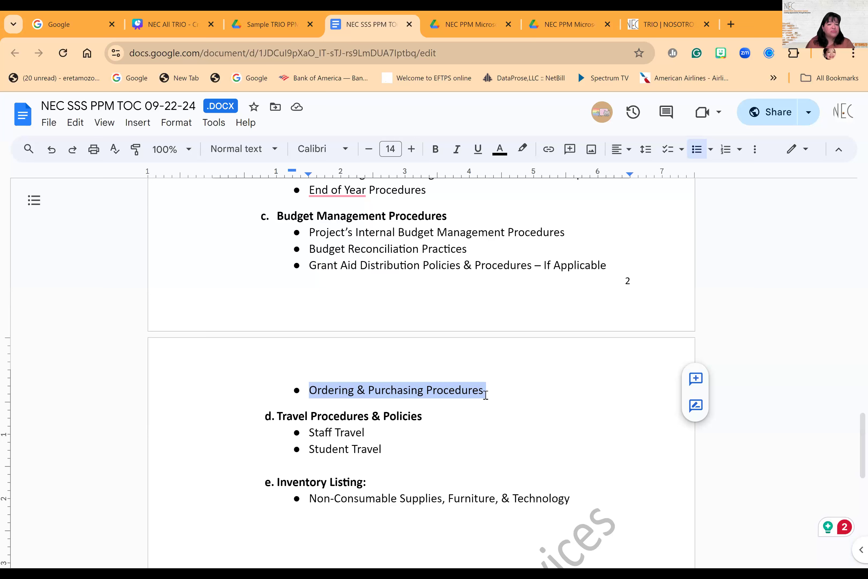
{"action": "left_click", "coordinate": [382, 391]}
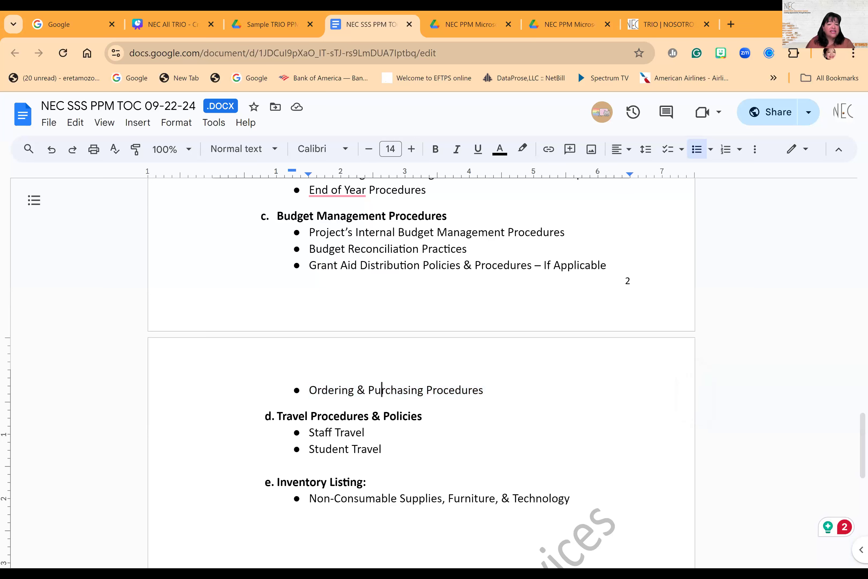
Highlight the Staff Travel entry under Travel Procedures & Policies and view the Inventory Listing section below it
{"action": "left_click_drag", "start_coordinate": [309, 433], "coordinate": [373, 440]}
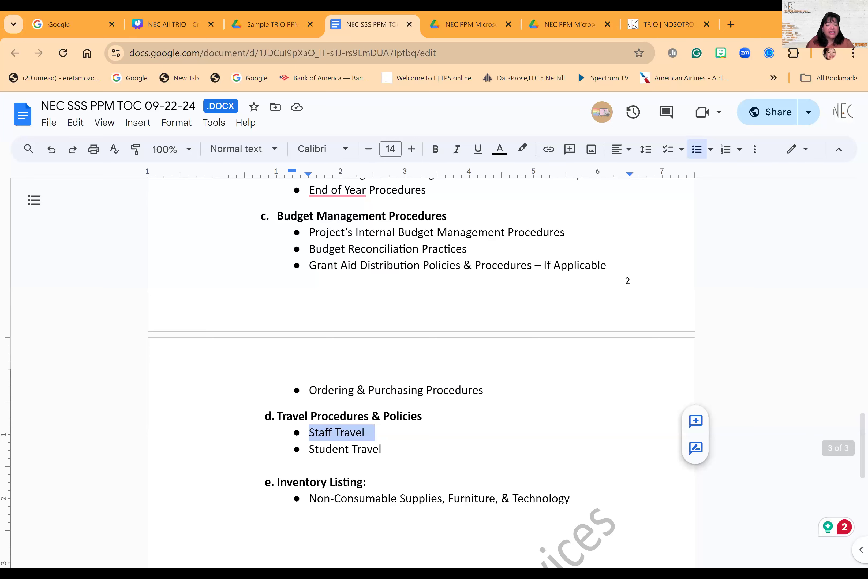
{"action": "scroll", "coordinate": [422, 373], "scroll_direction": "down", "scroll_amount": 1}
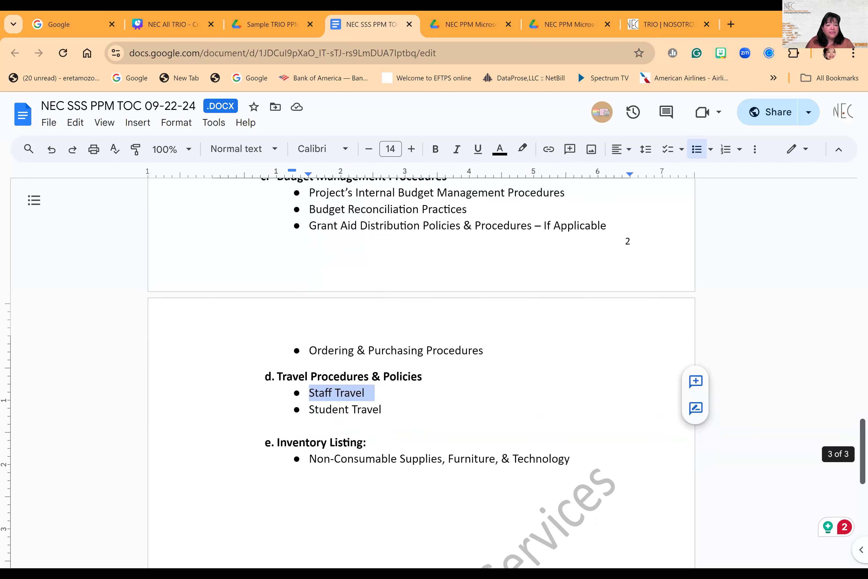
{"action": "scroll", "coordinate": [433, 373], "scroll_direction": "down", "scroll_amount": 1}
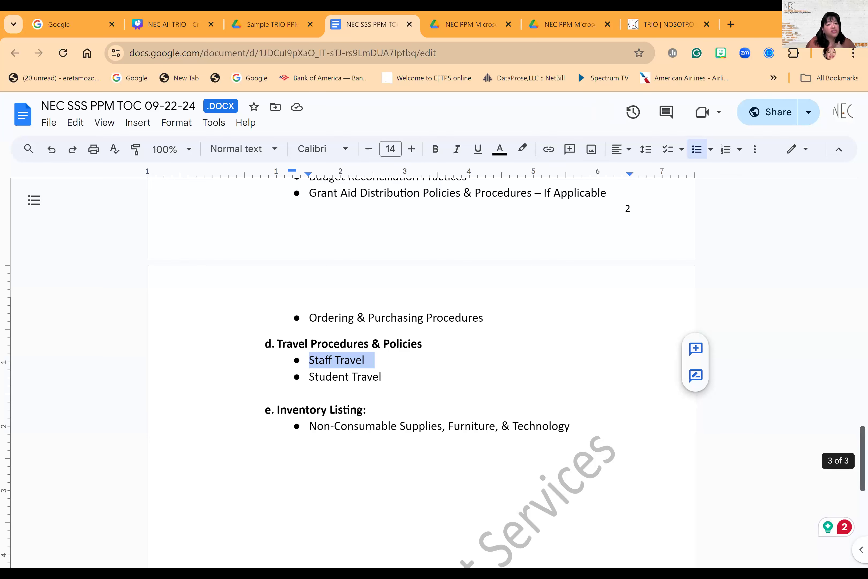
Go back to the Overview of the College section and highlight its College Policies & Procedures – Hyperlink entry
{"action": "scroll", "coordinate": [422, 373], "scroll_direction": "up", "scroll_amount": 3}
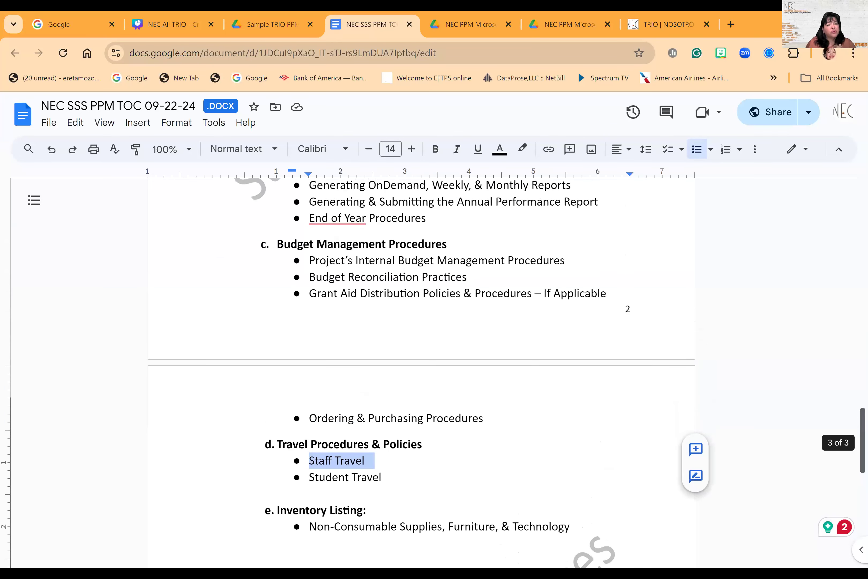
{"action": "scroll", "coordinate": [422, 373], "scroll_direction": "up", "scroll_amount": 20}
{"action": "scroll", "coordinate": [422, 372], "scroll_direction": "up", "scroll_amount": 10}
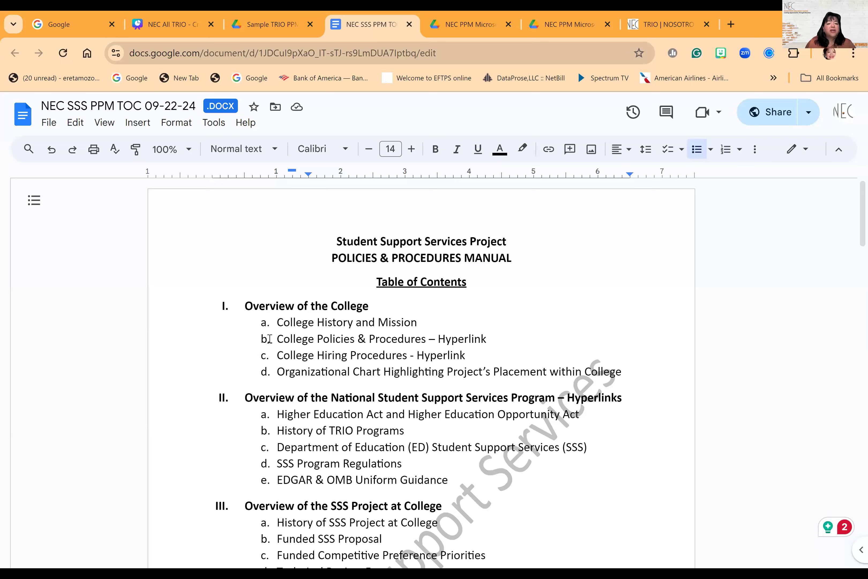
{"action": "left_click_drag", "start_coordinate": [277, 342], "coordinate": [494, 344]}
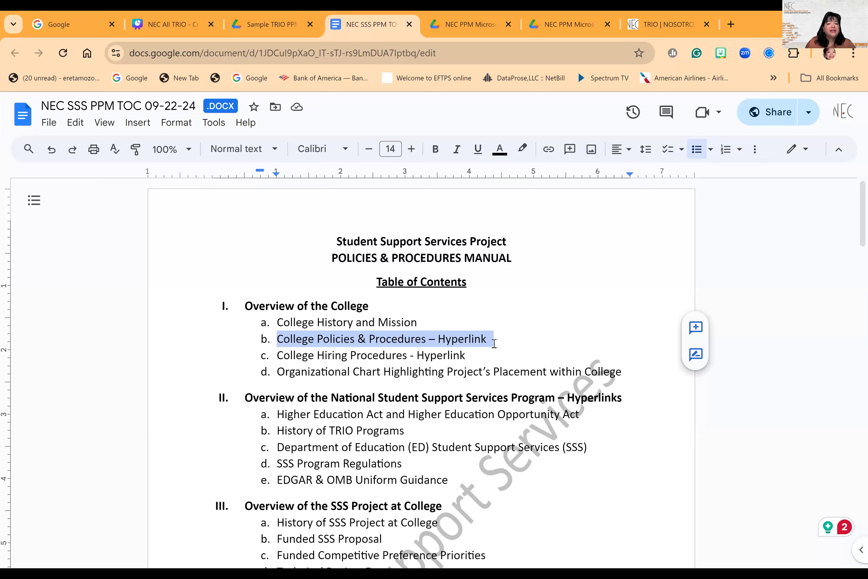
{"action": "left_click", "coordinate": [421, 341]}
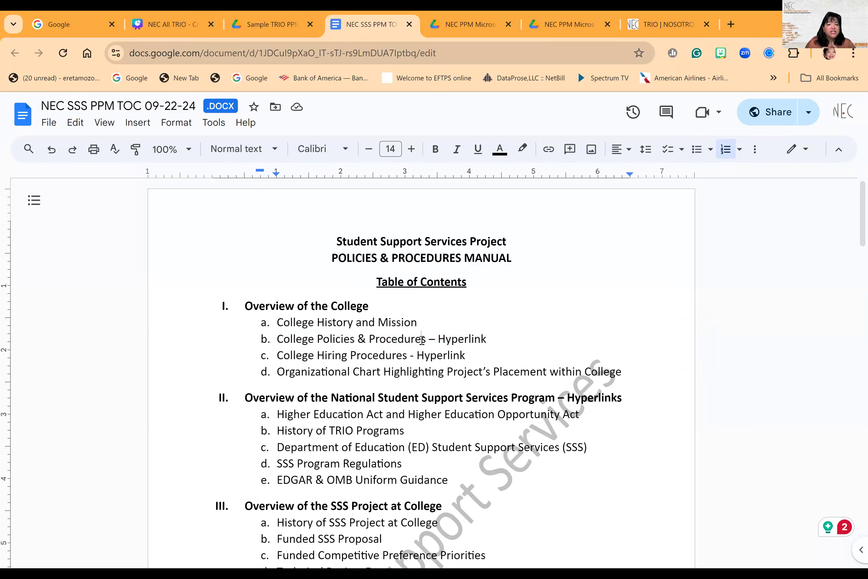
{"action": "left_click_drag", "start_coordinate": [278, 341], "coordinate": [502, 337]}
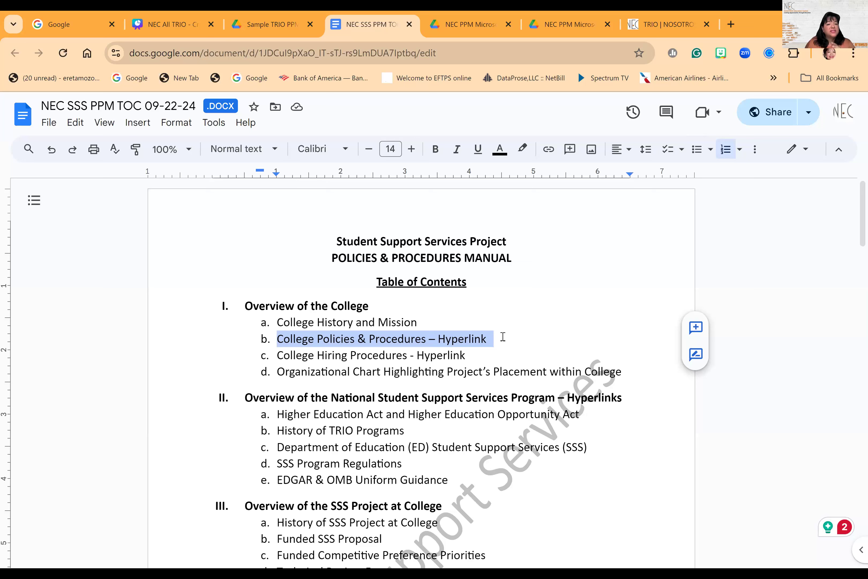
Skim the table of contents down to the final Inventory Listing section and back up to the overview sections
{"action": "scroll", "coordinate": [646, 291], "scroll_direction": "down", "scroll_amount": 1}
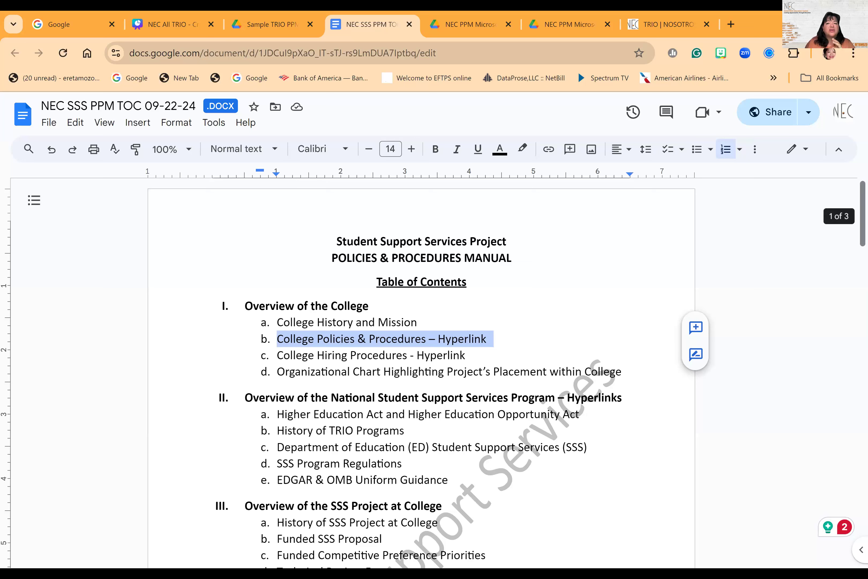
{"action": "scroll", "coordinate": [422, 373], "scroll_direction": "down", "scroll_amount": 7}
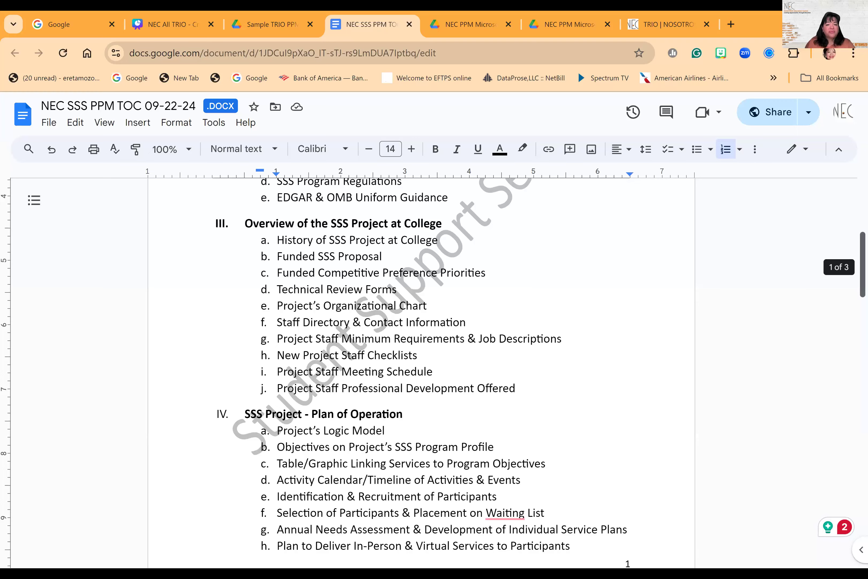
{"action": "scroll", "coordinate": [421, 373], "scroll_direction": "down", "scroll_amount": 10}
{"action": "scroll", "coordinate": [628, 180], "scroll_direction": "down", "scroll_amount": 20}
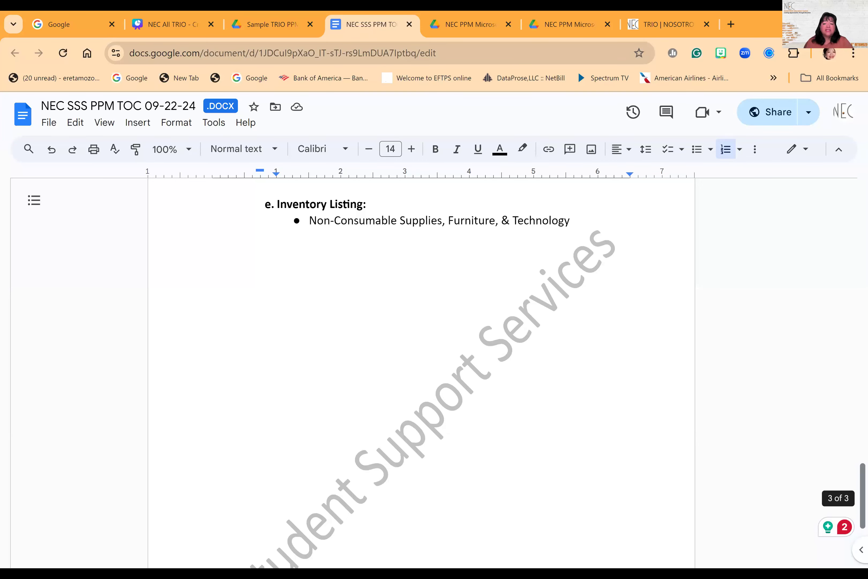
{"action": "scroll", "coordinate": [422, 373], "scroll_direction": "up", "scroll_amount": 20}
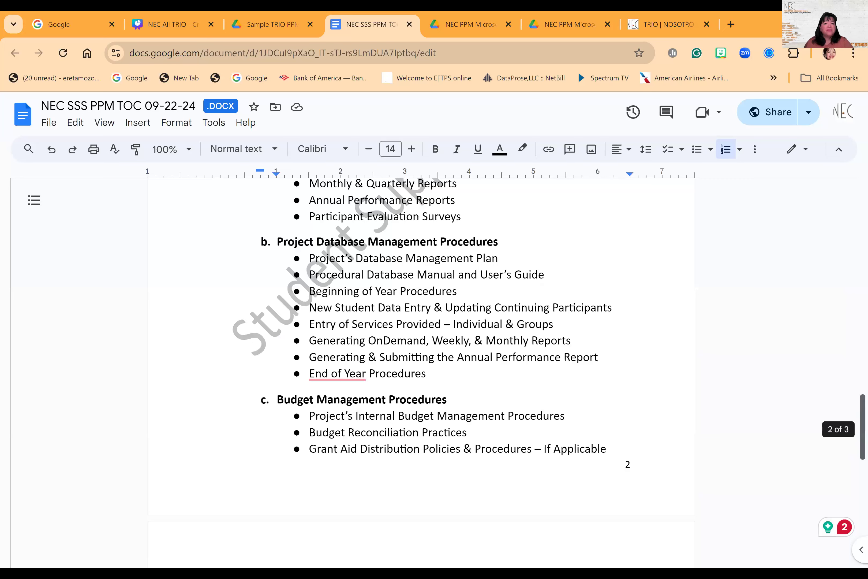
{"action": "scroll", "coordinate": [607, 471], "scroll_direction": "up", "scroll_amount": 8}
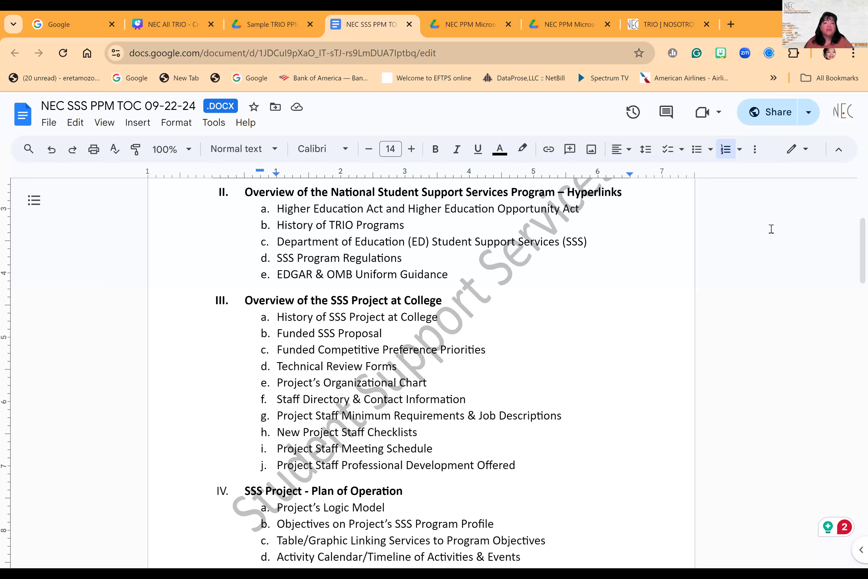
Switch to the Canva presentation in full screen, open its Tutorials - Video & Handouts link, and go up to the parent Drive folder
{"action": "left_click", "coordinate": [271, 25]}
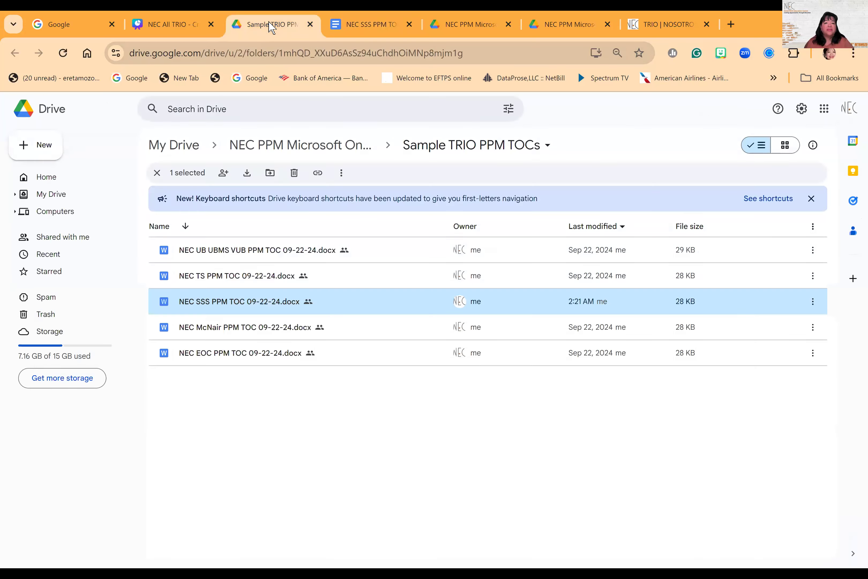
{"action": "left_click", "coordinate": [175, 33]}
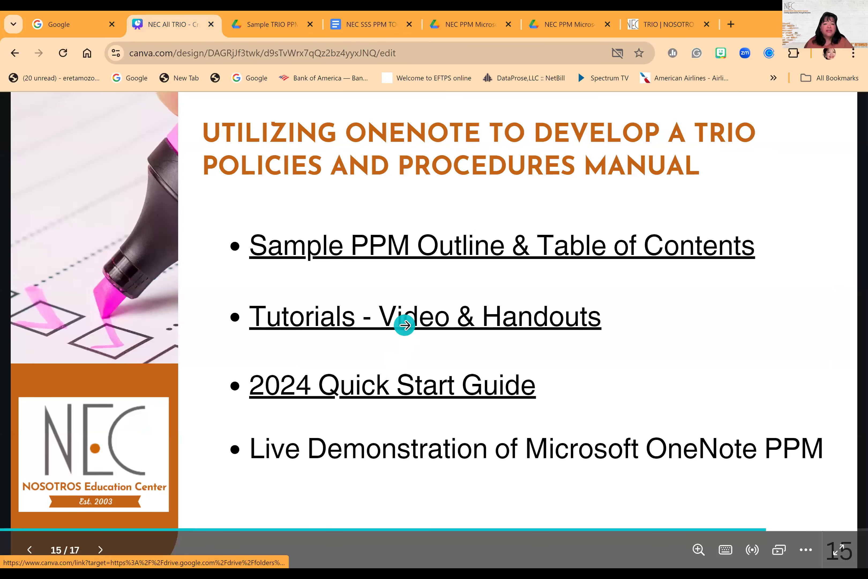
{"action": "key", "text": "f"}
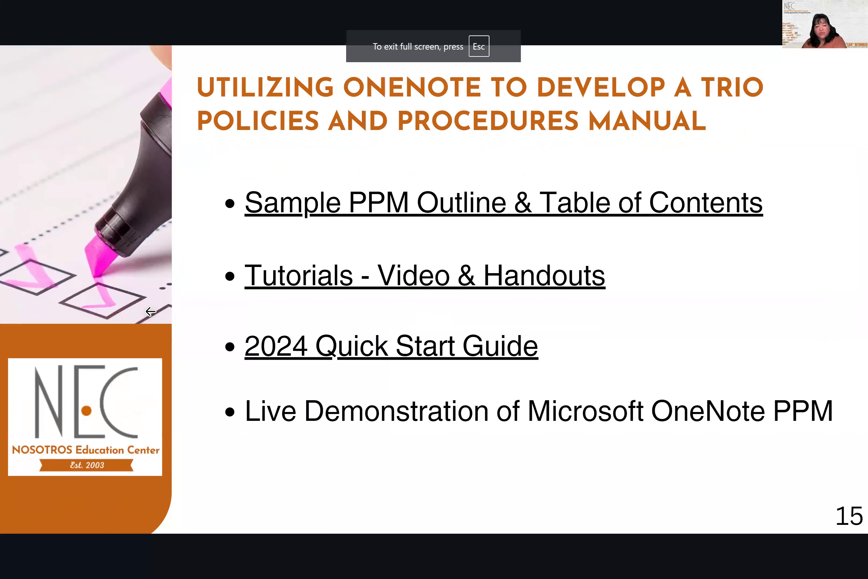
{"action": "left_click", "coordinate": [302, 282]}
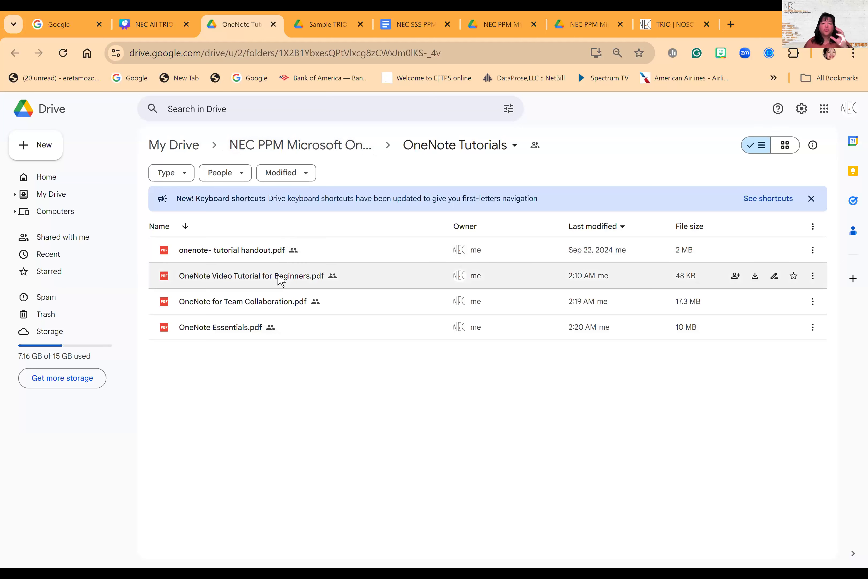
{"action": "left_click", "coordinate": [297, 149]}
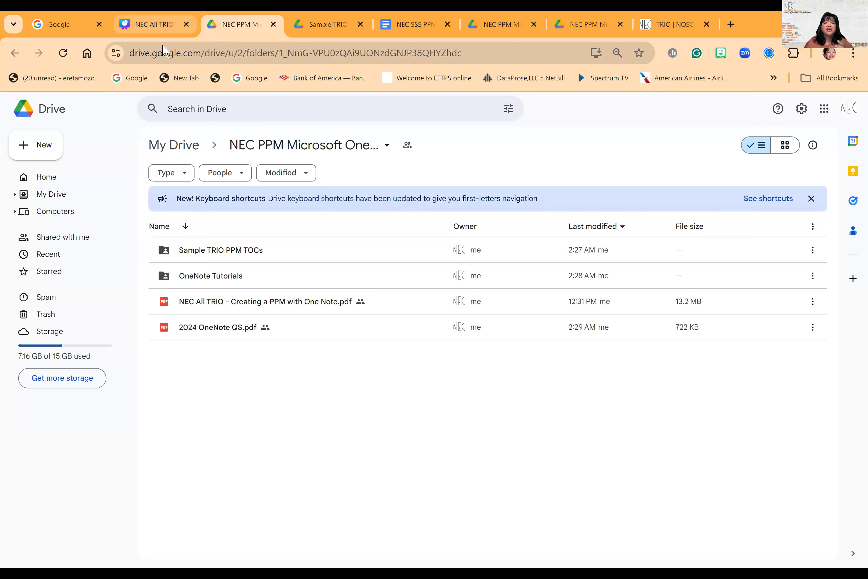
Return to slide 15 of the Canva presentation and open its 2024 Quick Start Guide link
{"action": "left_click", "coordinate": [160, 28]}
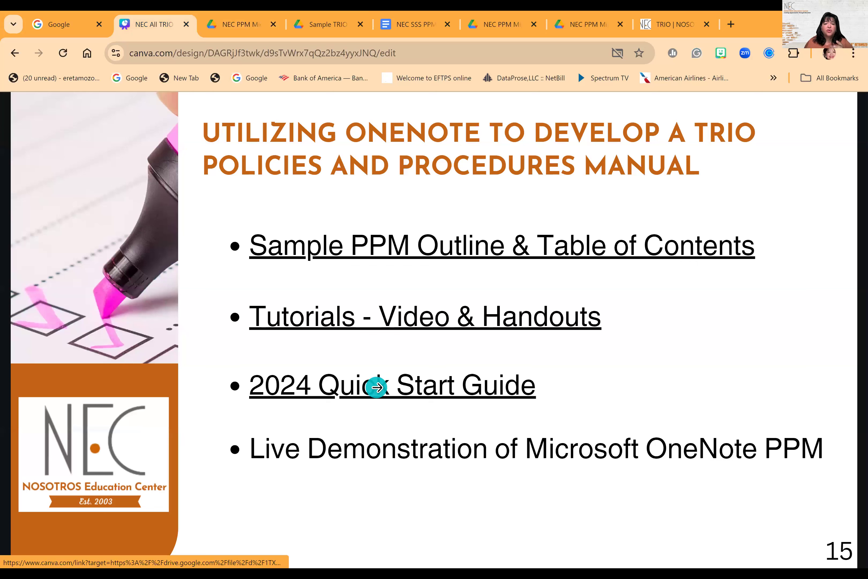
{"action": "left_click", "coordinate": [365, 357]}
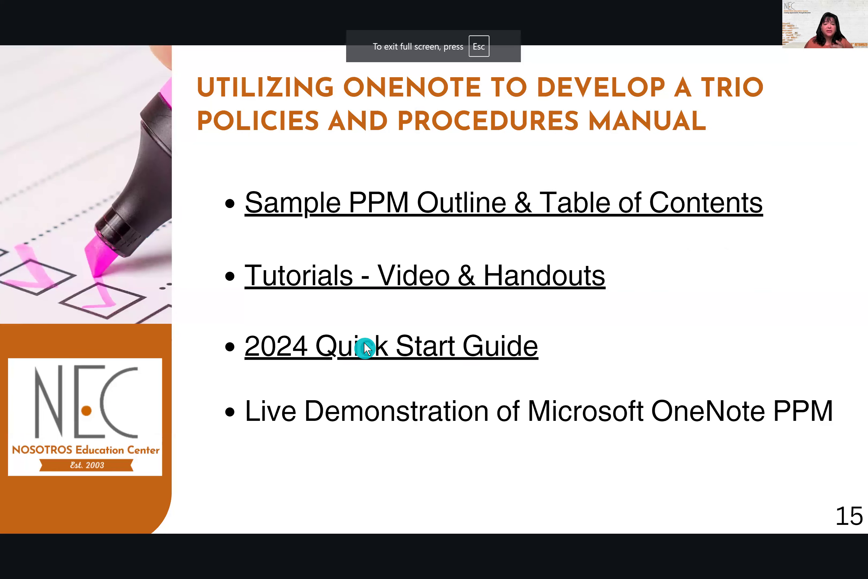
{"action": "left_click", "coordinate": [364, 343]}
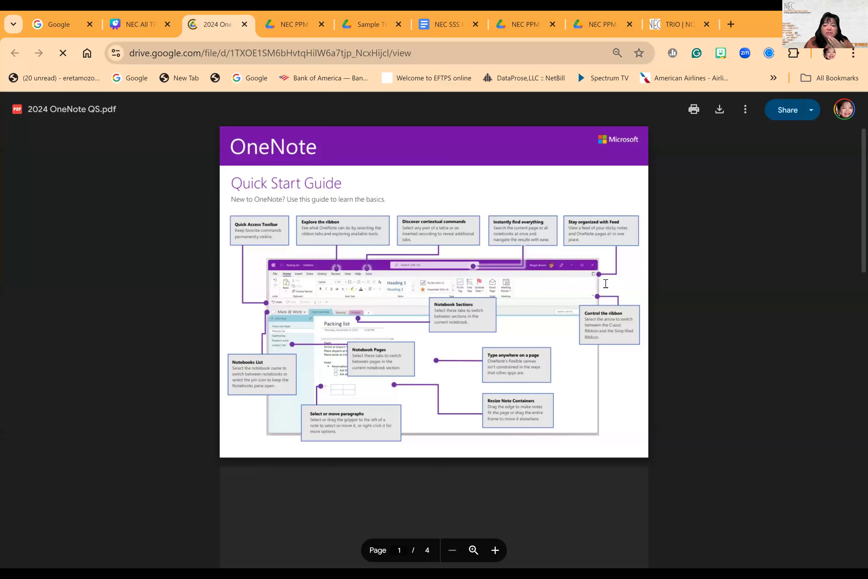
Enlarge the OneNote Quick Start Guide PDF, read through to its fourth page, and return to the NEC Canva presentation
{"action": "left_click", "coordinate": [496, 550]}
{"action": "left_click", "coordinate": [496, 550]}
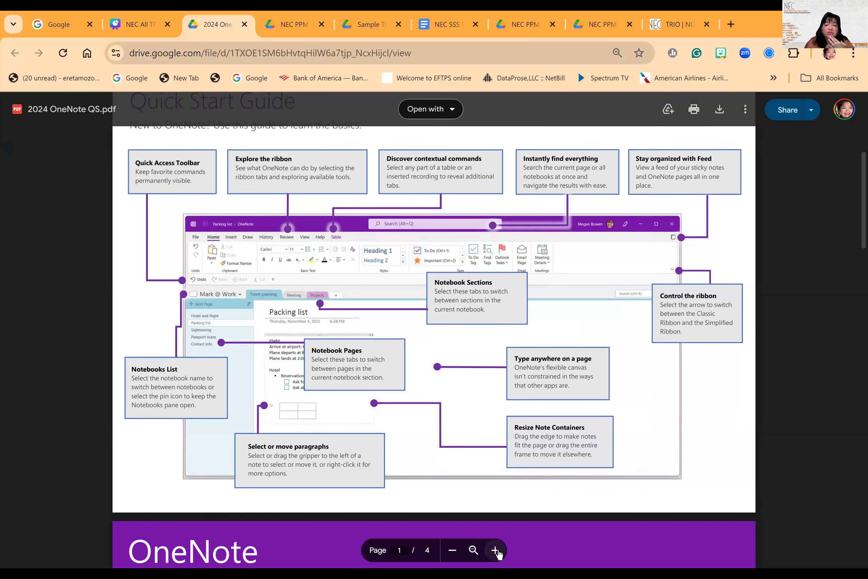
{"action": "left_click", "coordinate": [496, 550]}
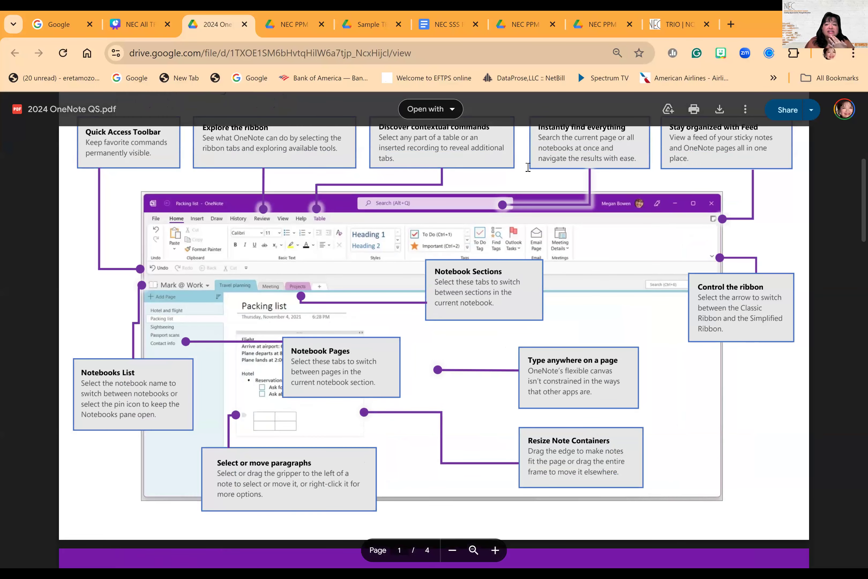
{"action": "scroll", "coordinate": [434, 332], "scroll_direction": "up", "scroll_amount": 1}
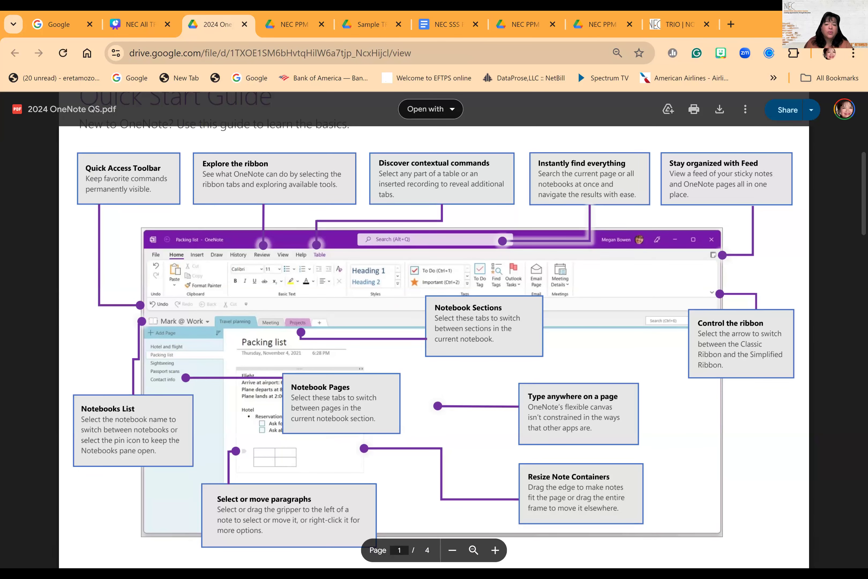
{"action": "scroll", "coordinate": [856, 220], "scroll_direction": "down", "scroll_amount": 5}
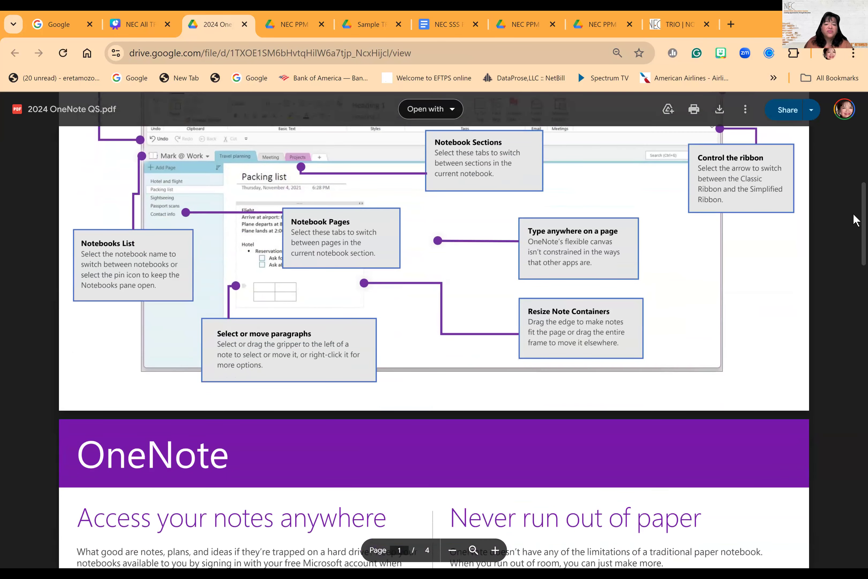
{"action": "scroll", "coordinate": [855, 221], "scroll_direction": "down", "scroll_amount": 5}
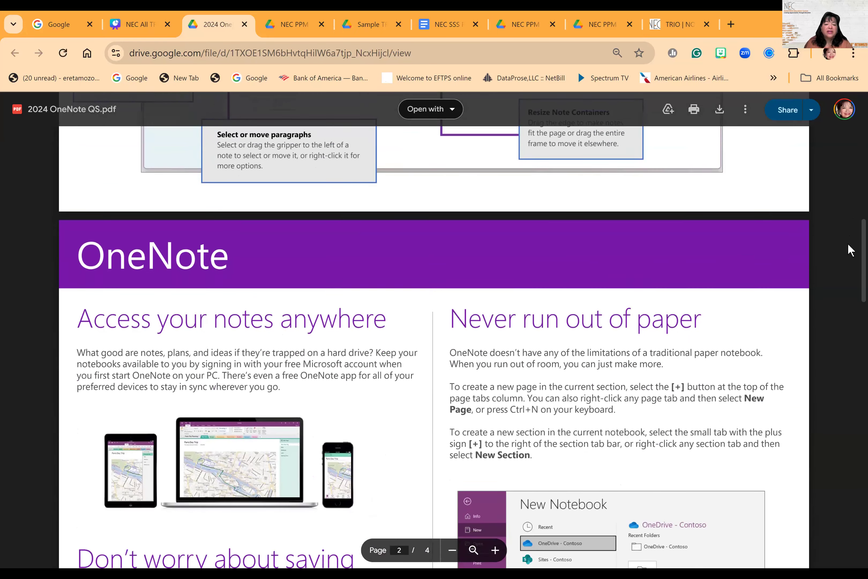
{"action": "scroll", "coordinate": [850, 249], "scroll_direction": "down", "scroll_amount": 2}
{"action": "scroll", "coordinate": [842, 272], "scroll_direction": "down", "scroll_amount": 7}
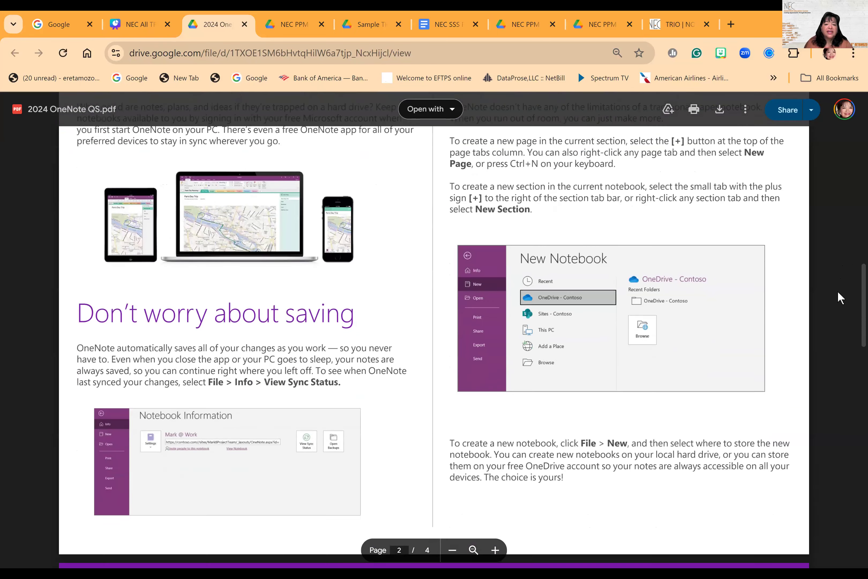
{"action": "scroll", "coordinate": [836, 310], "scroll_direction": "down", "scroll_amount": 6}
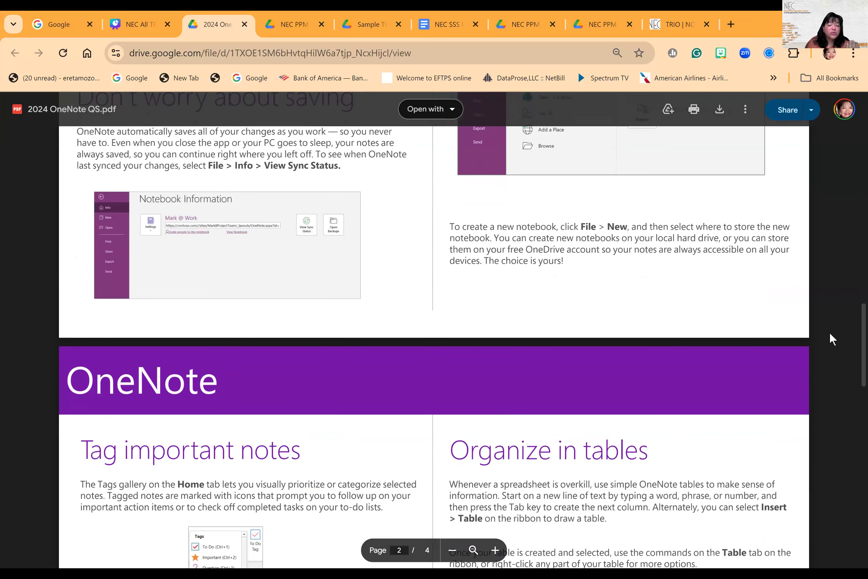
{"action": "scroll", "coordinate": [827, 344], "scroll_direction": "down", "scroll_amount": 2}
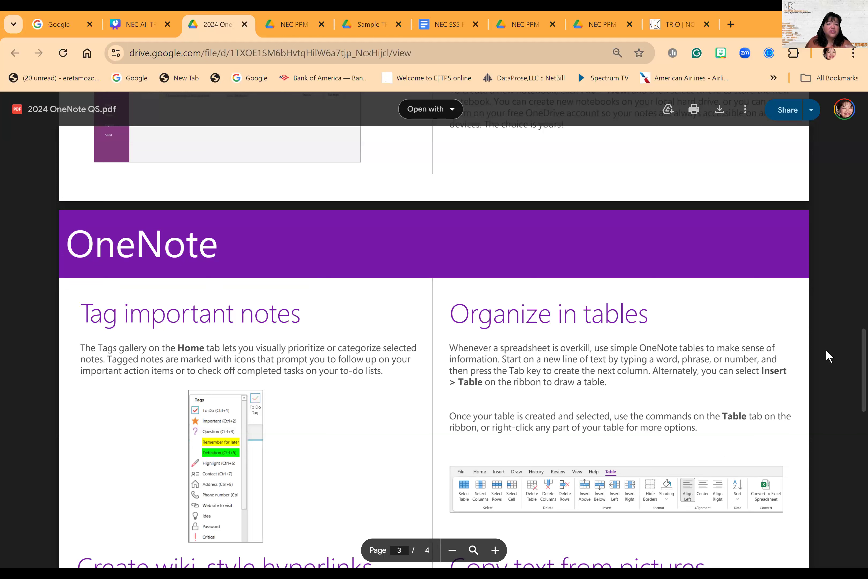
{"action": "scroll", "coordinate": [829, 356], "scroll_direction": "down", "scroll_amount": 4}
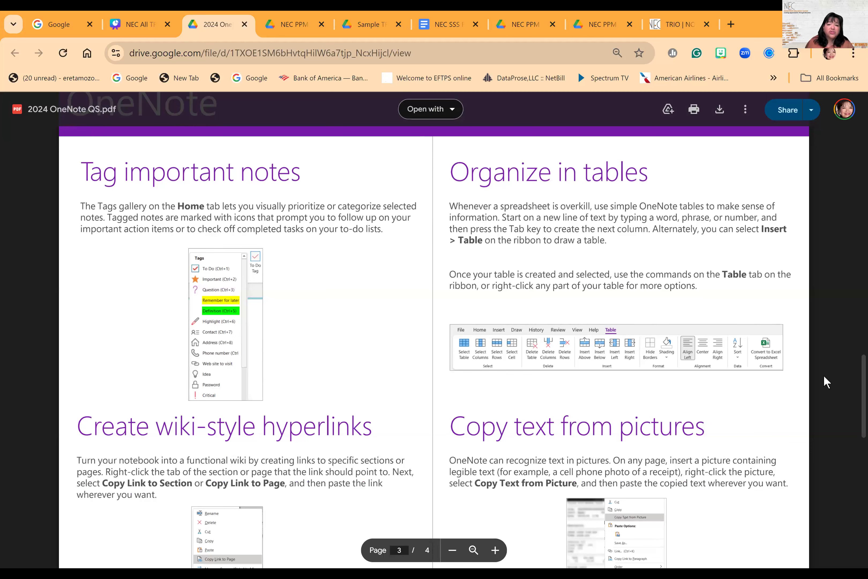
{"action": "scroll", "coordinate": [828, 382], "scroll_direction": "down", "scroll_amount": 6}
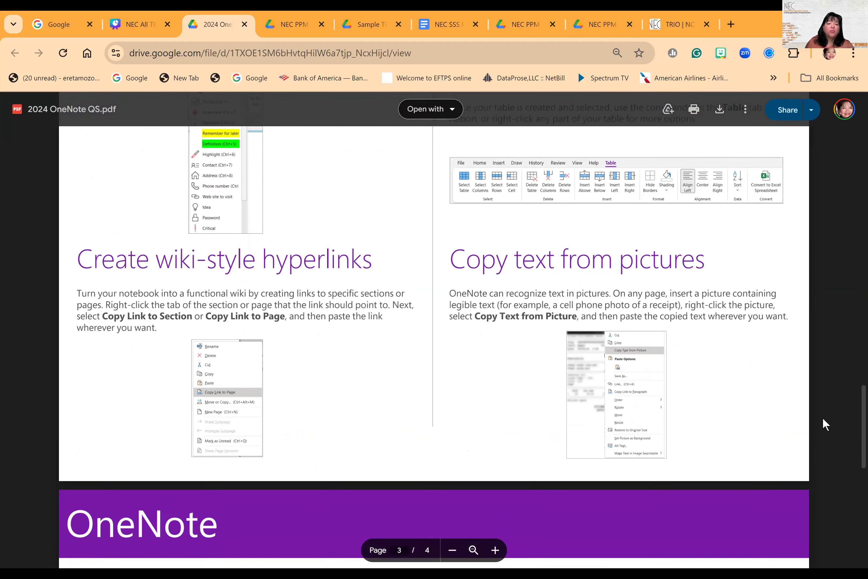
{"action": "scroll", "coordinate": [826, 435], "scroll_direction": "down", "scroll_amount": 8}
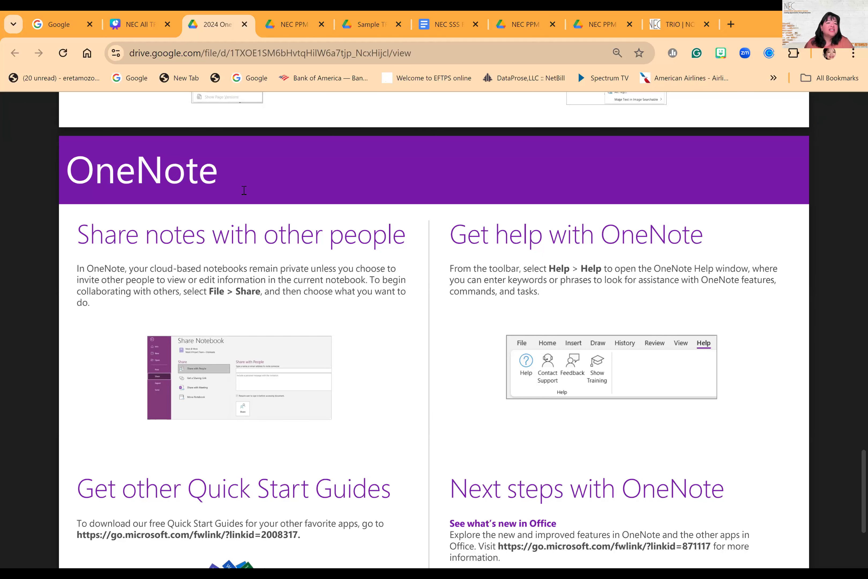
{"action": "left_click", "coordinate": [135, 25]}
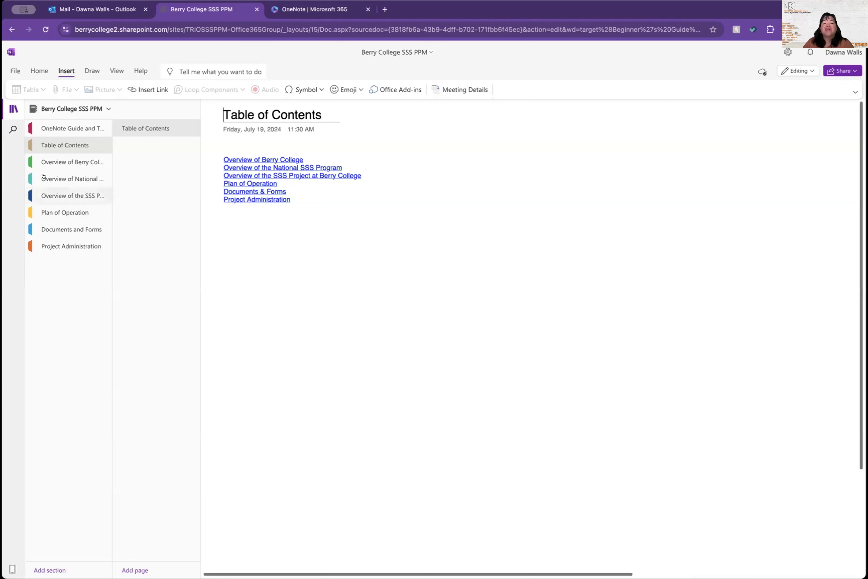
In the Overview of Berry College section of the notebook, view the History and Mission, Organizational Chart, and Policies & Procedures pages
{"action": "left_click", "coordinate": [68, 157]}
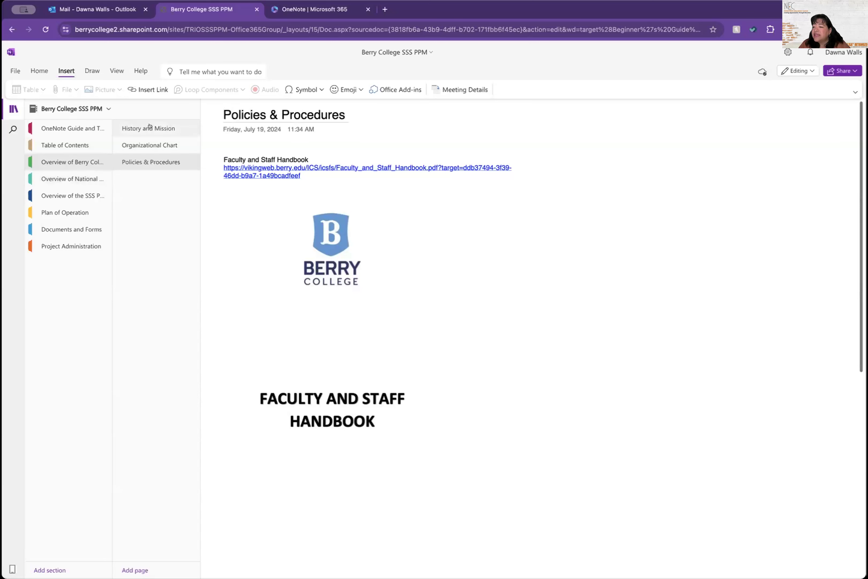
{"action": "left_click", "coordinate": [135, 128]}
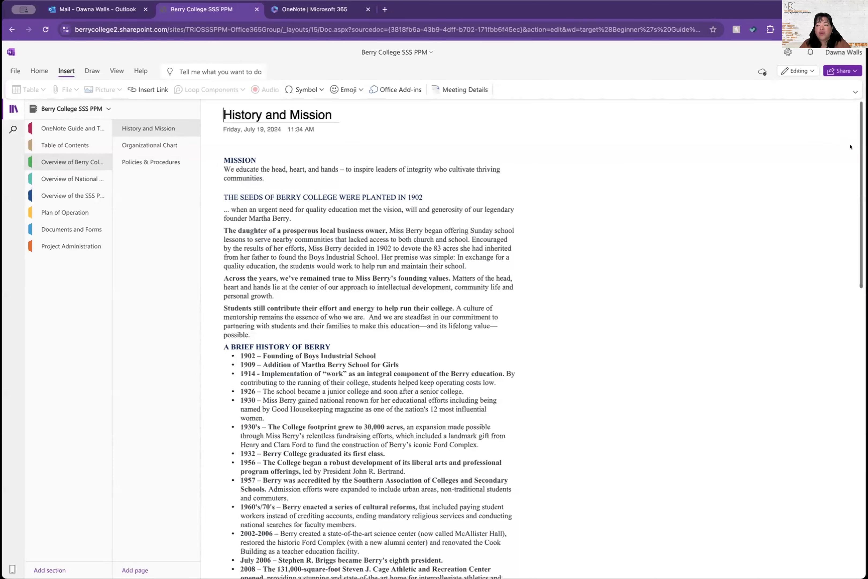
{"action": "left_click_drag", "start_coordinate": [859, 138], "coordinate": [840, 141]}
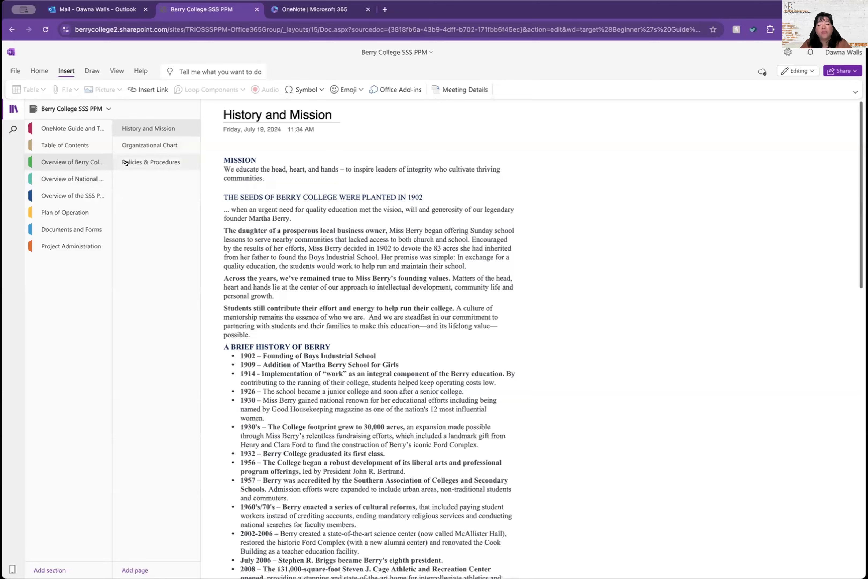
{"action": "left_click", "coordinate": [135, 144]}
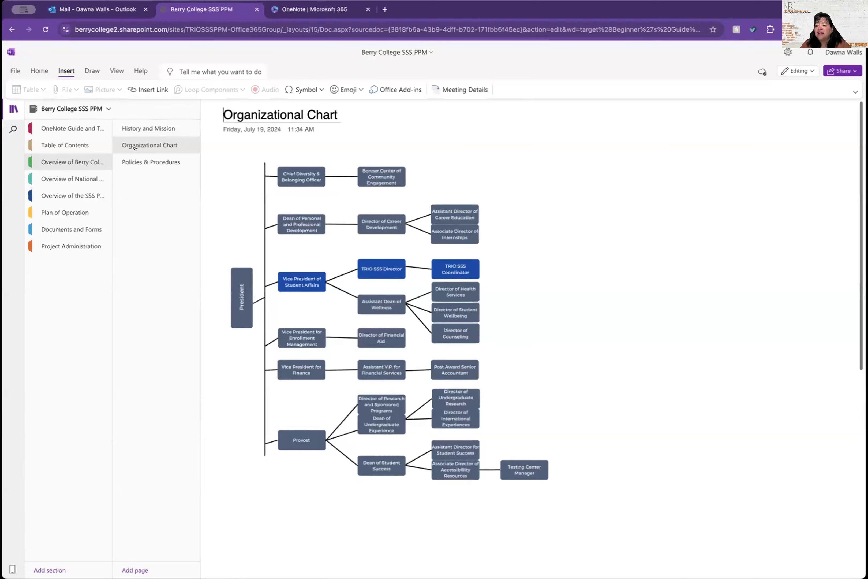
{"action": "left_click", "coordinate": [139, 156]}
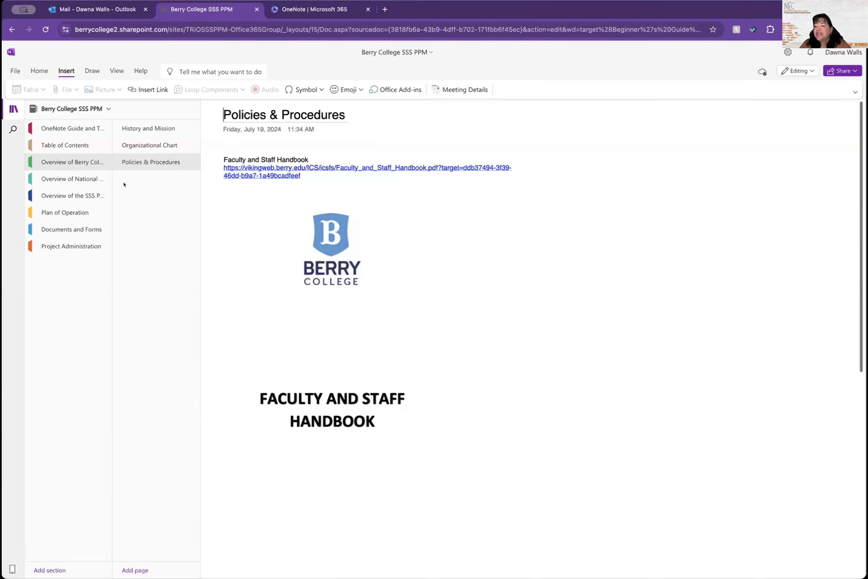
{"action": "left_click", "coordinate": [67, 178]}
{"action": "left_click", "coordinate": [62, 161]}
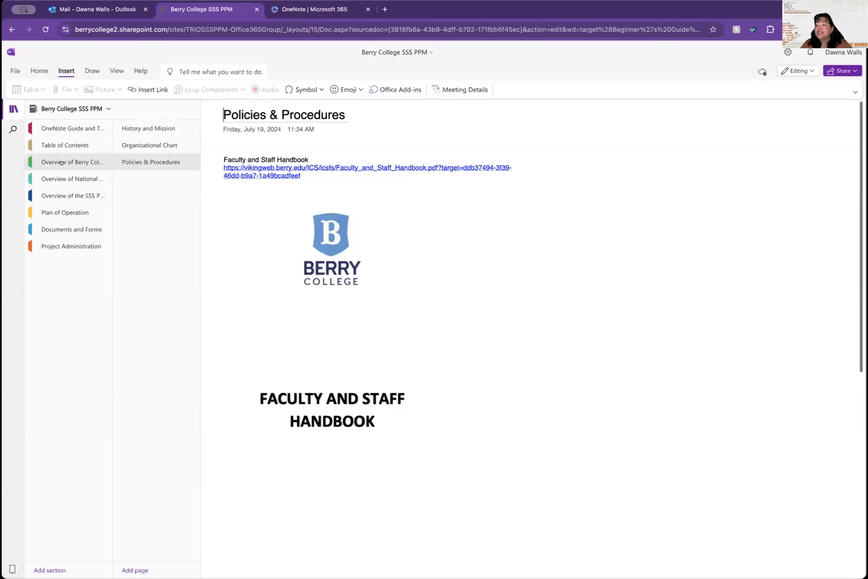
Go through the National SSS Program overview pages from the Higher Education Act and TRIO history to the program website, SSS regulations, and EDGAR
{"action": "left_click", "coordinate": [59, 178]}
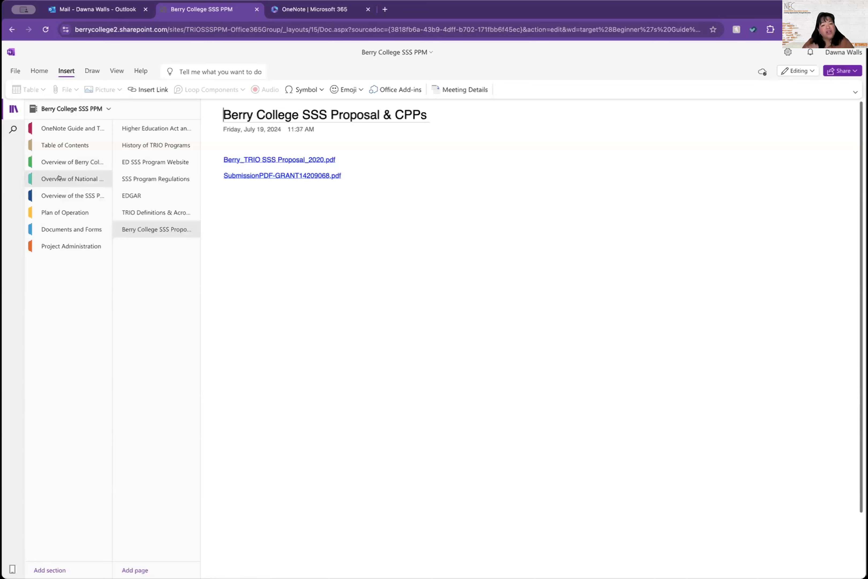
{"action": "left_click", "coordinate": [141, 129]}
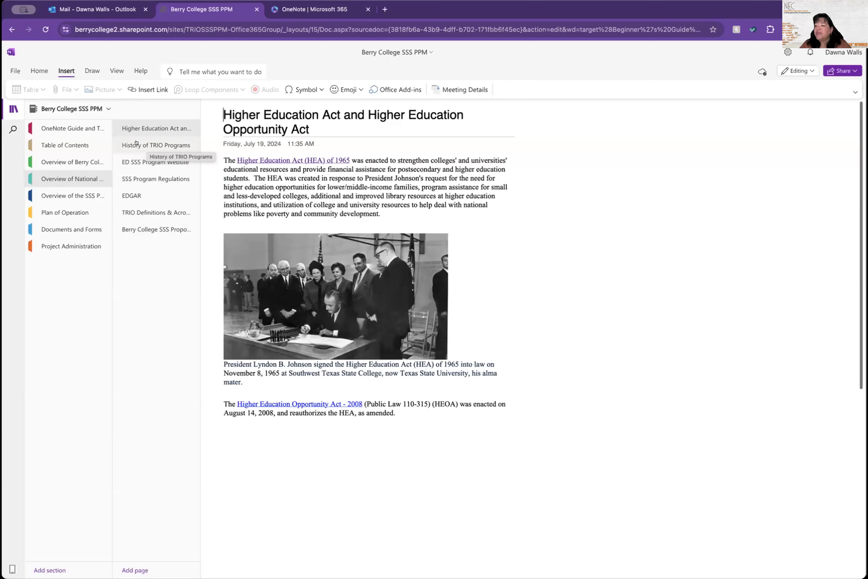
{"action": "left_click", "coordinate": [122, 147]}
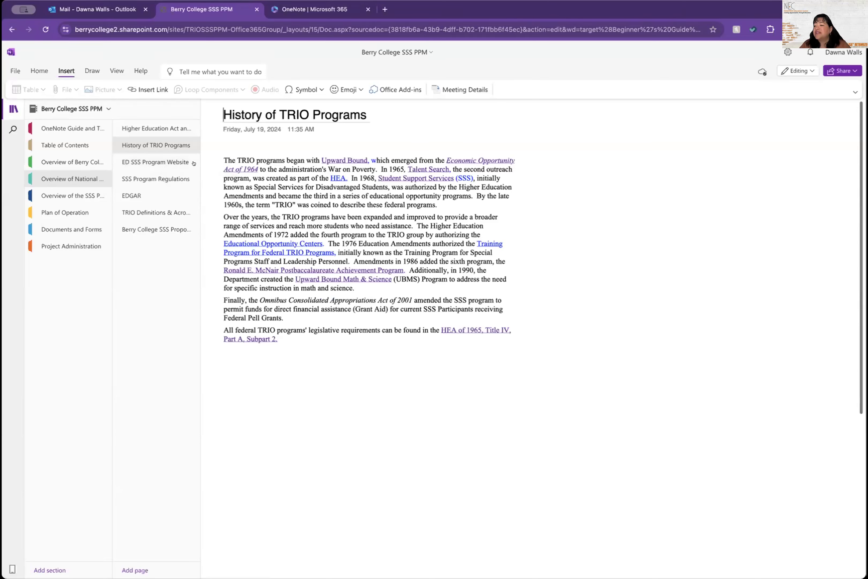
{"action": "left_click", "coordinate": [173, 162]}
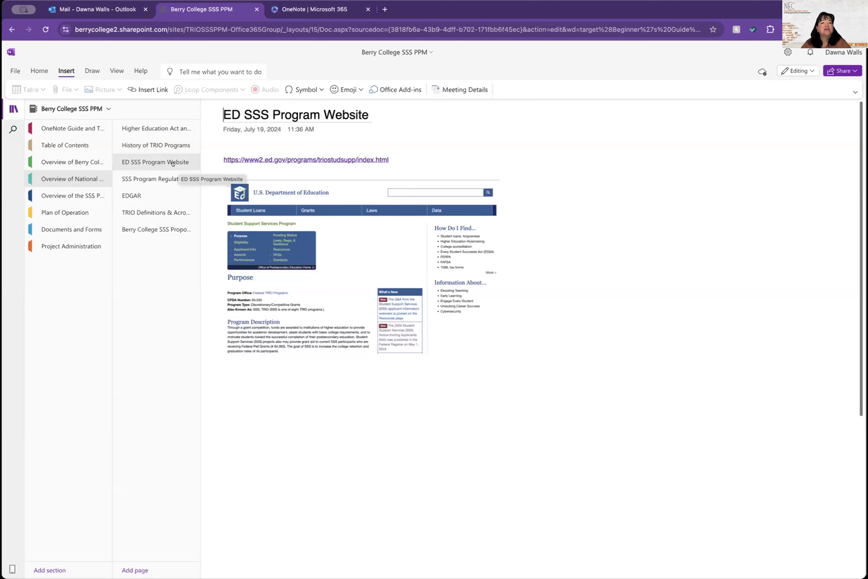
{"action": "left_click", "coordinate": [156, 179]}
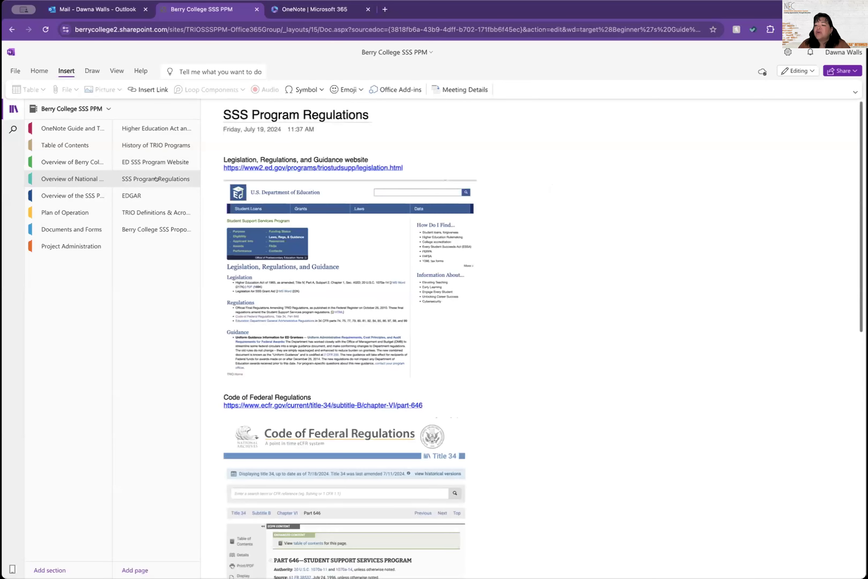
{"action": "left_click", "coordinate": [149, 194]}
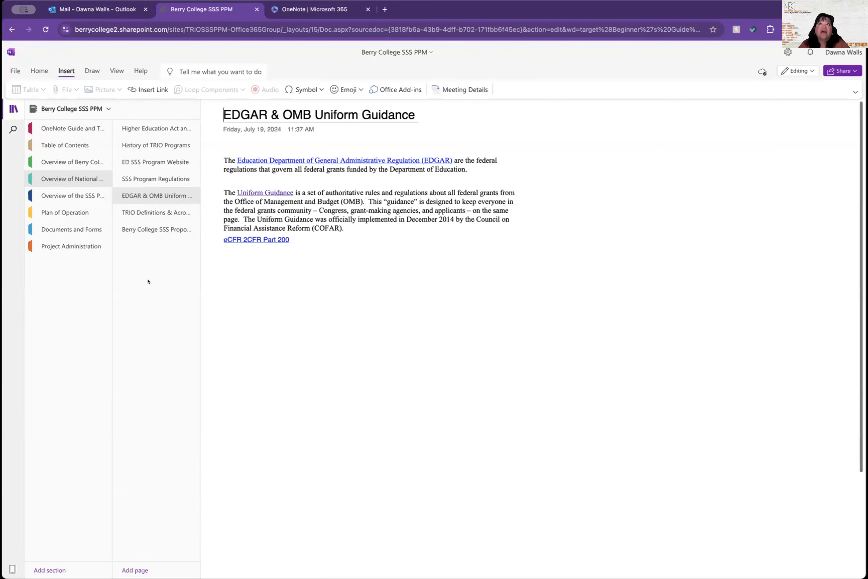
On the TRIO Definitions & Acronyms page, move the PDF printout container slightly up and left, and open the Berry College SSS Proposal & CPPs page
{"action": "left_click", "coordinate": [163, 210]}
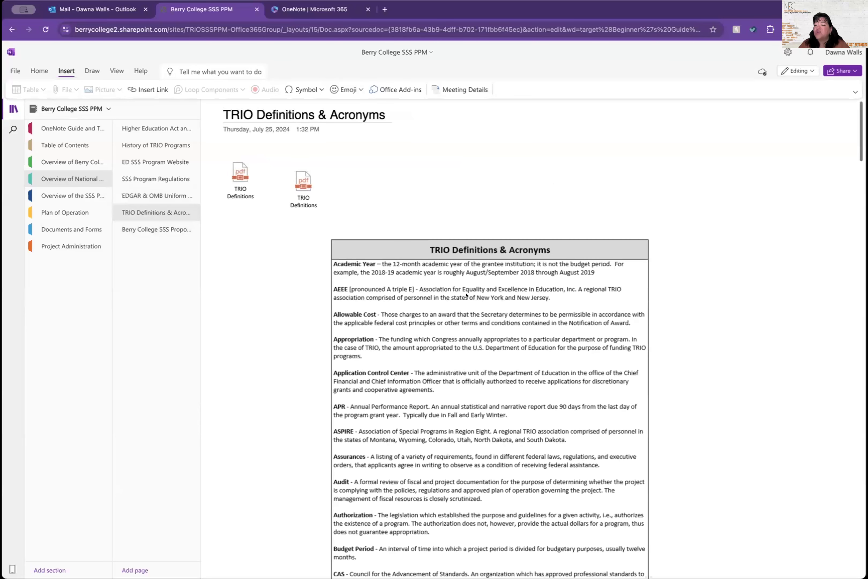
{"action": "left_click", "coordinate": [583, 243]}
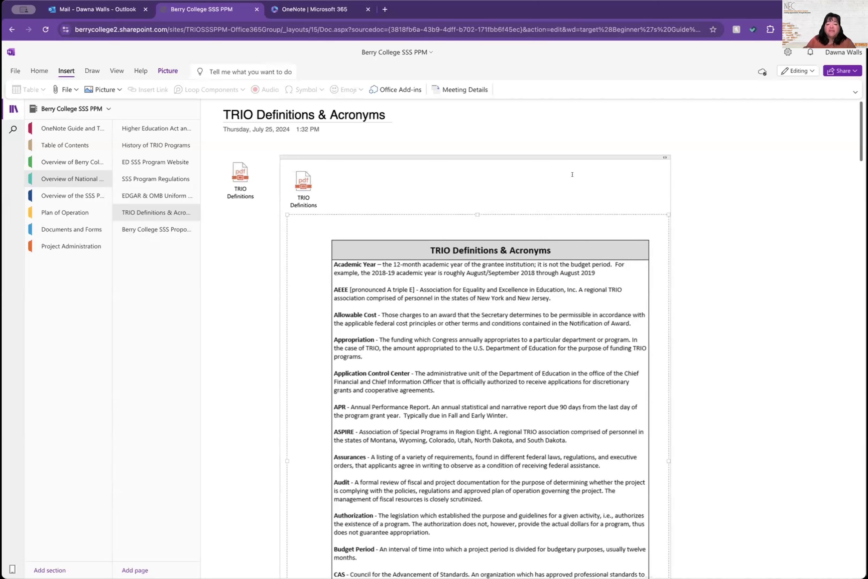
{"action": "left_click_drag", "start_coordinate": [566, 153], "coordinate": [550, 141]}
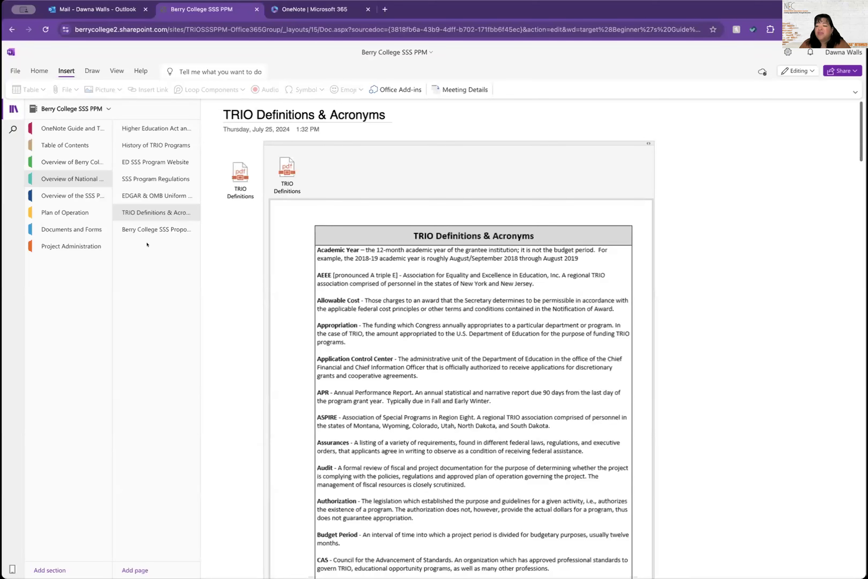
{"action": "left_click", "coordinate": [143, 225]}
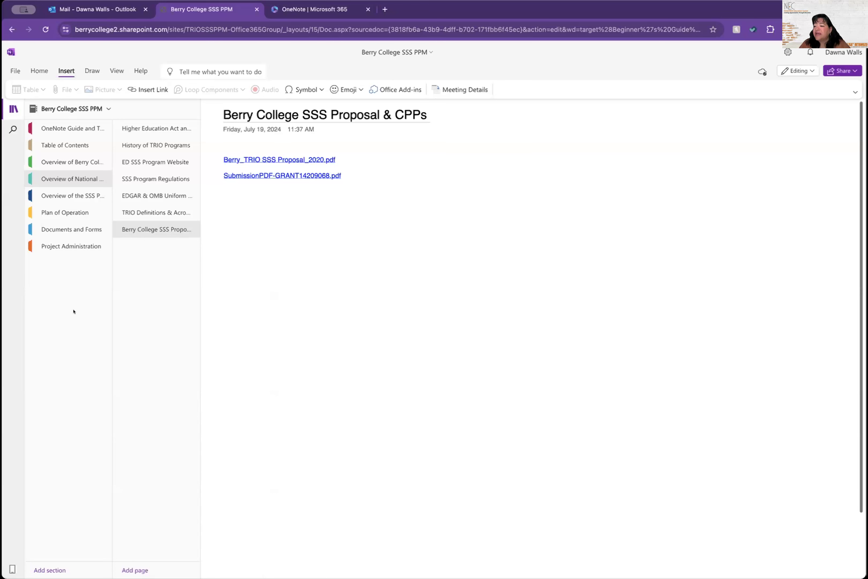
In the Overview of the SSS Project section, view the History of SSS Project at Berry, Berry College Hiring Procedures, and Project's Logic Model pages
{"action": "left_click", "coordinate": [68, 193]}
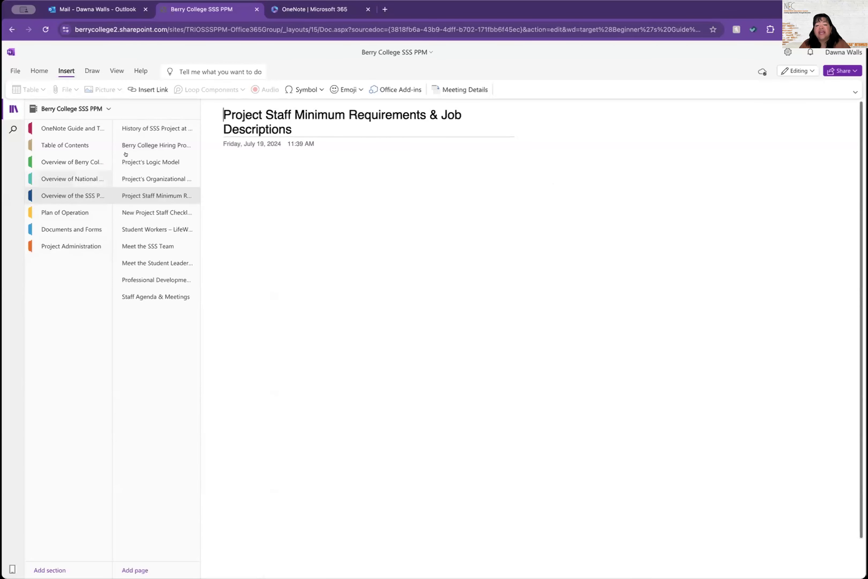
{"action": "left_click", "coordinate": [148, 126]}
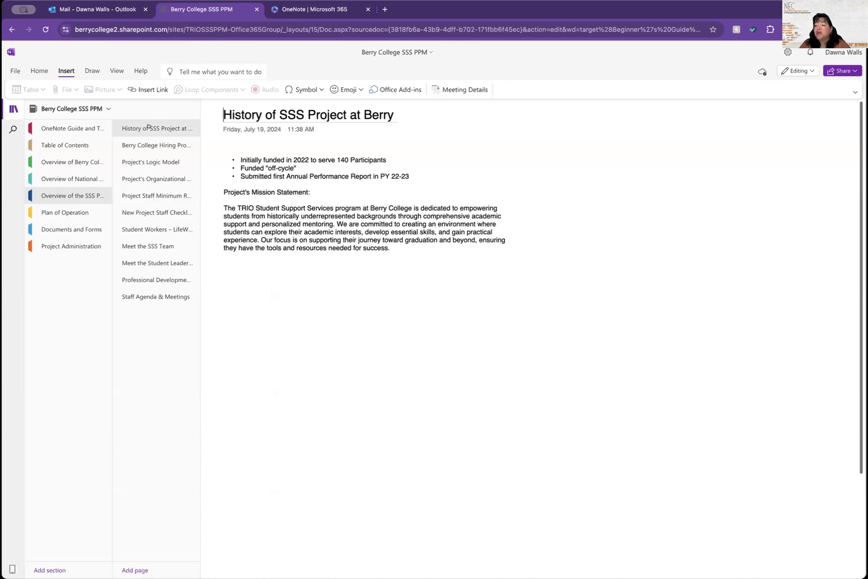
{"action": "left_click", "coordinate": [148, 142]}
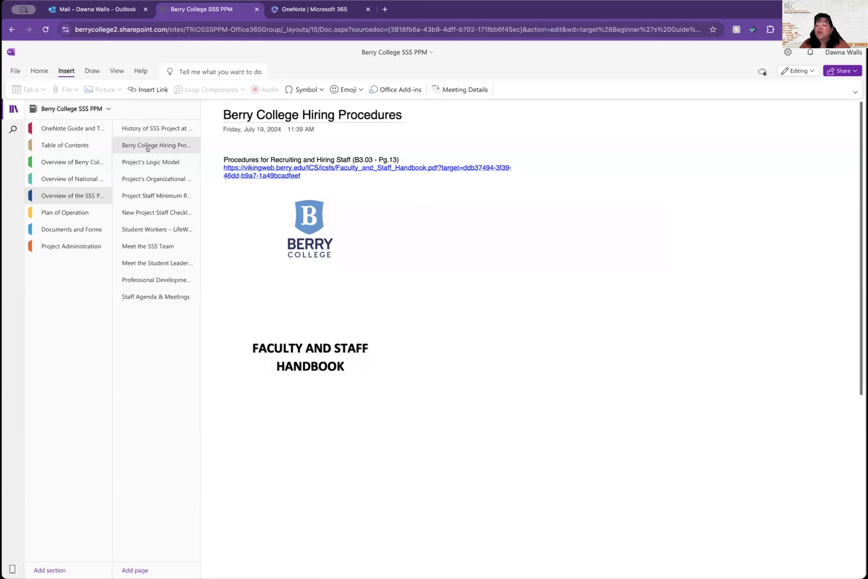
{"action": "left_click", "coordinate": [144, 162]}
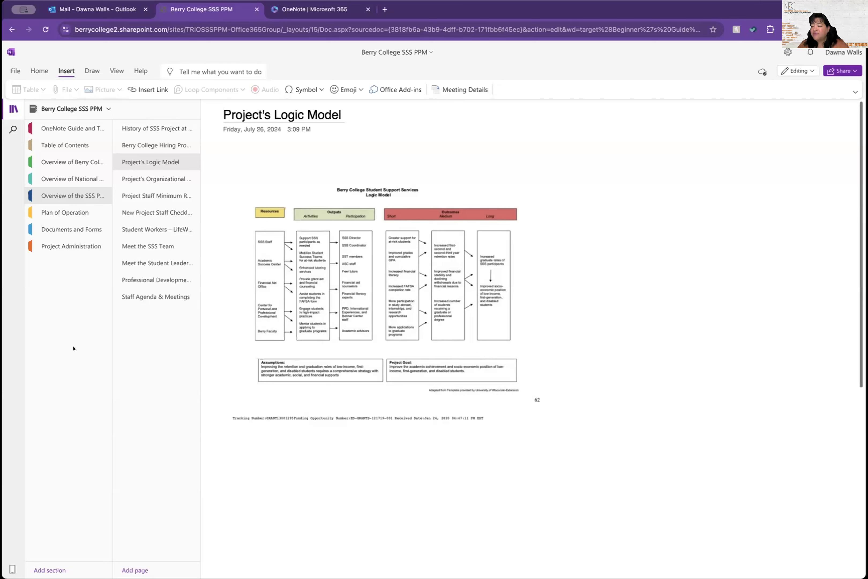
View the Project's Organizational Chart, New Project Staff Checklist – SSS, and Meet the SSS Team pages
{"action": "left_click", "coordinate": [156, 178]}
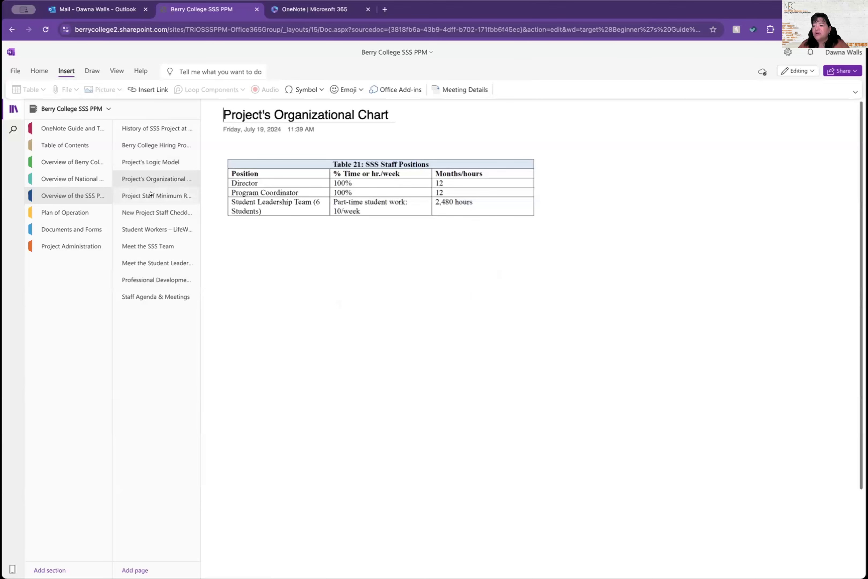
{"action": "left_click", "coordinate": [136, 213]}
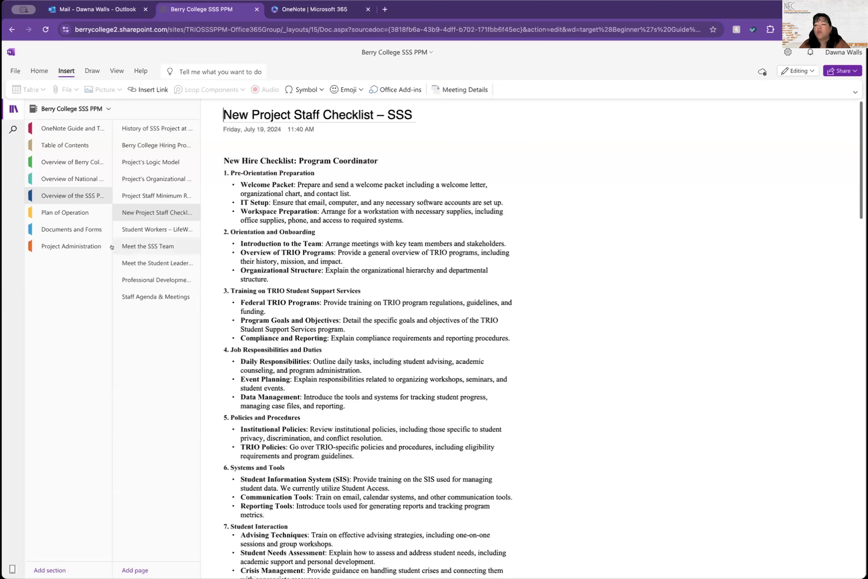
{"action": "left_click", "coordinate": [158, 244]}
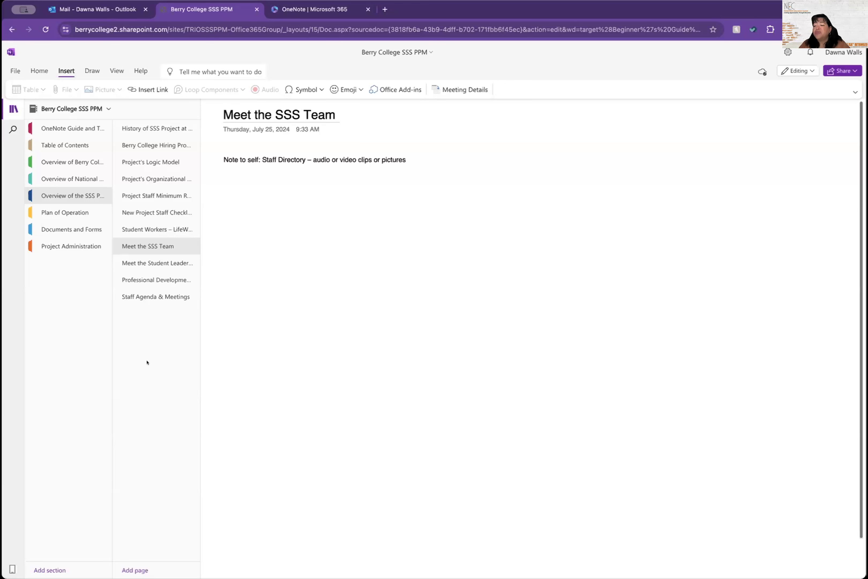
View the Meet the Student Leadership Team, Professional Development – Required & Optional, and Staff Agenda & Meetings pages
{"action": "left_click", "coordinate": [155, 261]}
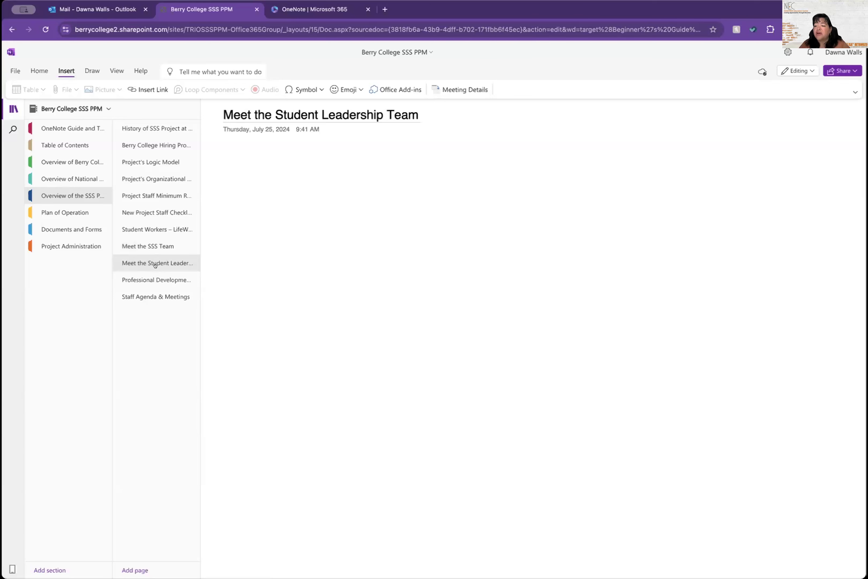
{"action": "left_click", "coordinate": [152, 277]}
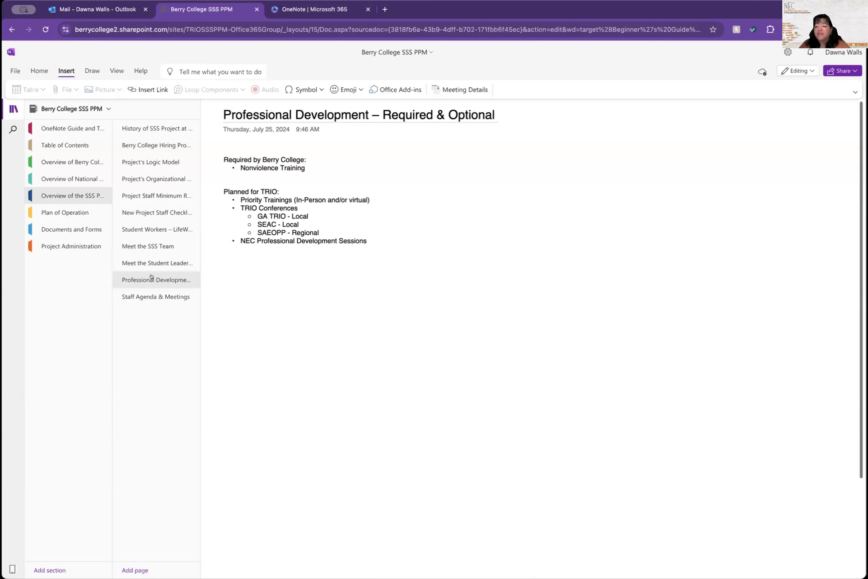
{"action": "left_click", "coordinate": [140, 291]}
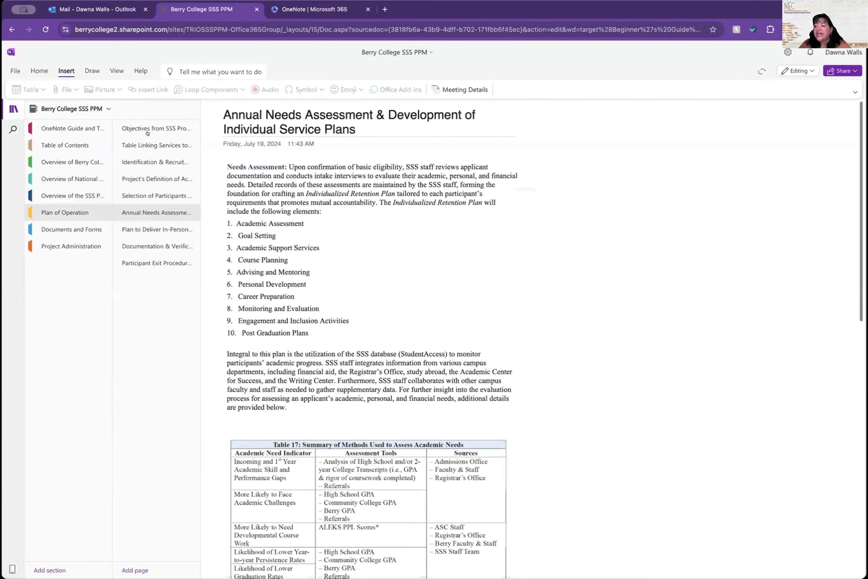
In the Plan of Operation section, view the Objectives from SSS Program Profile, Table Linking Services to Program Objectives, and Identification & Recruitment of Participants pages
{"action": "left_click", "coordinate": [144, 128]}
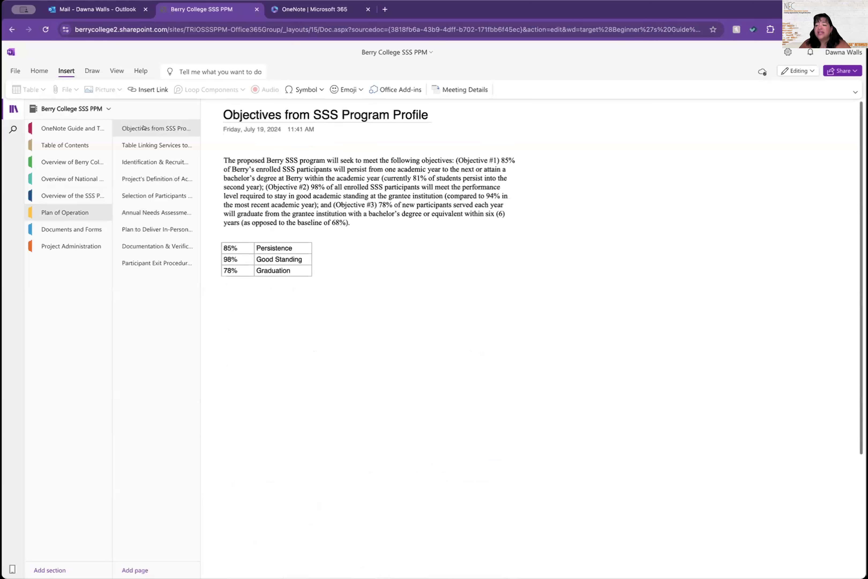
{"action": "left_click", "coordinate": [141, 145]}
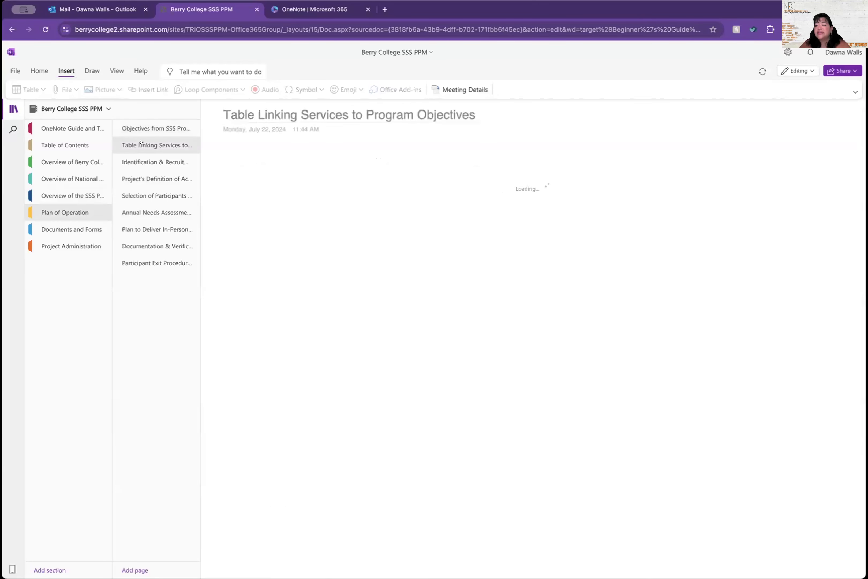
{"action": "left_click", "coordinate": [133, 161]}
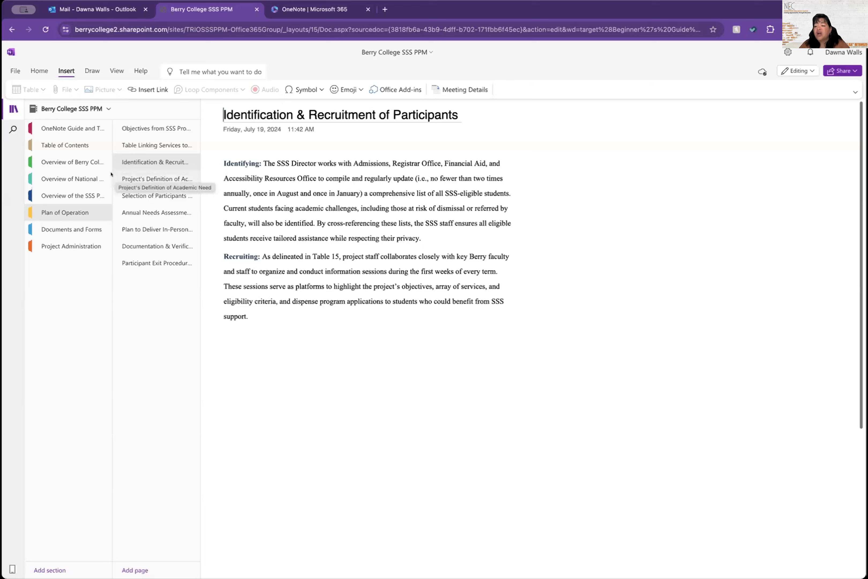
Look over the Documents and Forms section, and view the Project's Database Management Plan page in the Project Administration section
{"action": "left_click", "coordinate": [74, 229]}
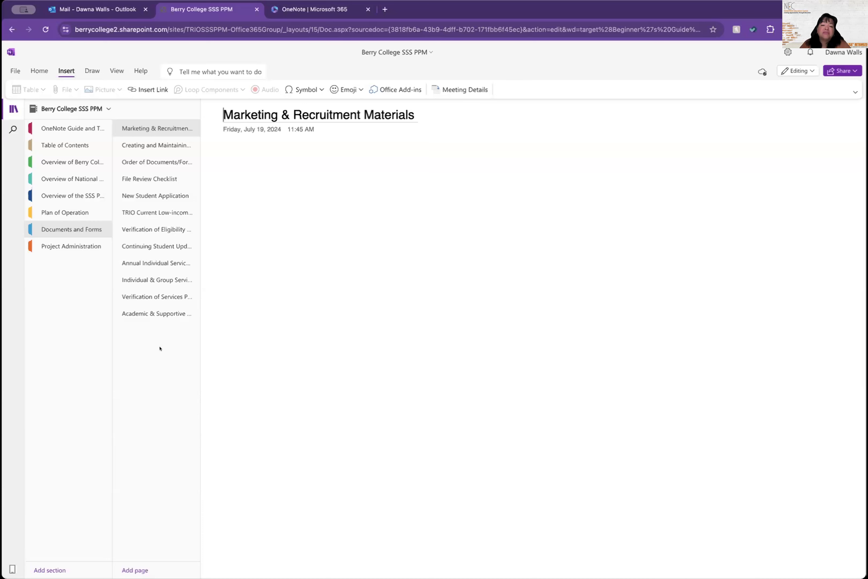
{"action": "left_click", "coordinate": [65, 239]}
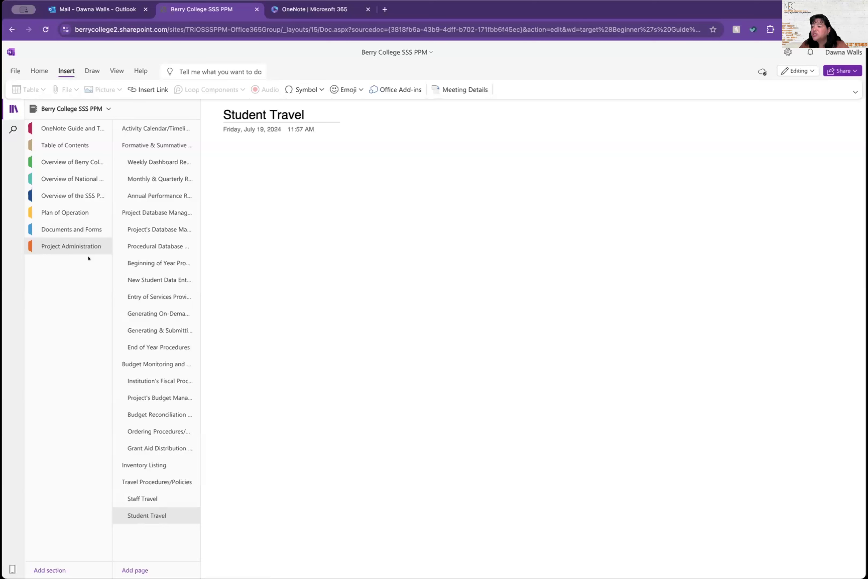
{"action": "left_click", "coordinate": [164, 210]}
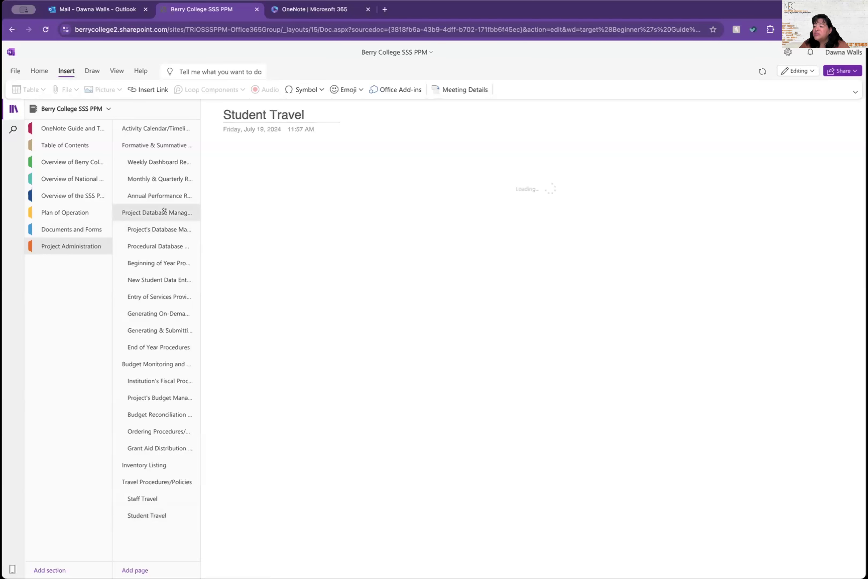
{"action": "left_click", "coordinate": [163, 229]}
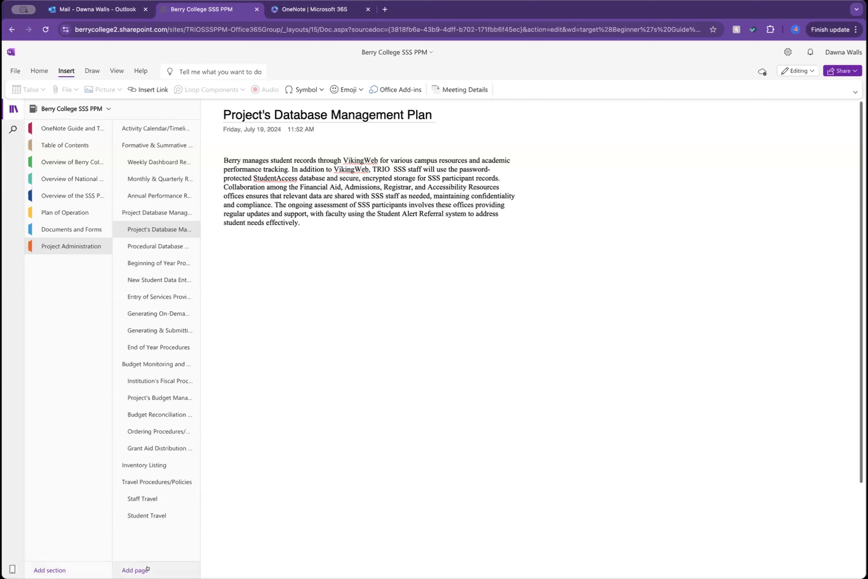
Check the available page options for Project's Database Management Plan, and move the page below the Procedural Database page
{"action": "right_click", "coordinate": [176, 229]}
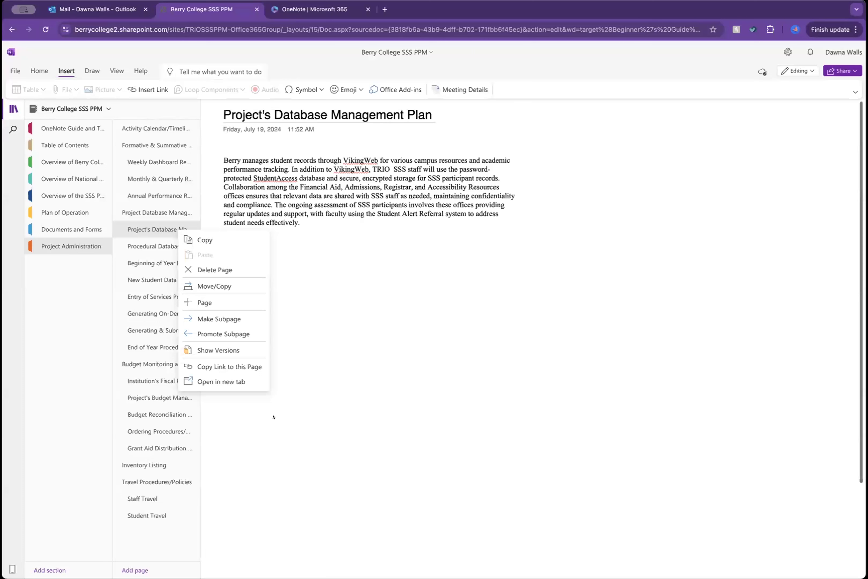
{"action": "left_click", "coordinate": [223, 409]}
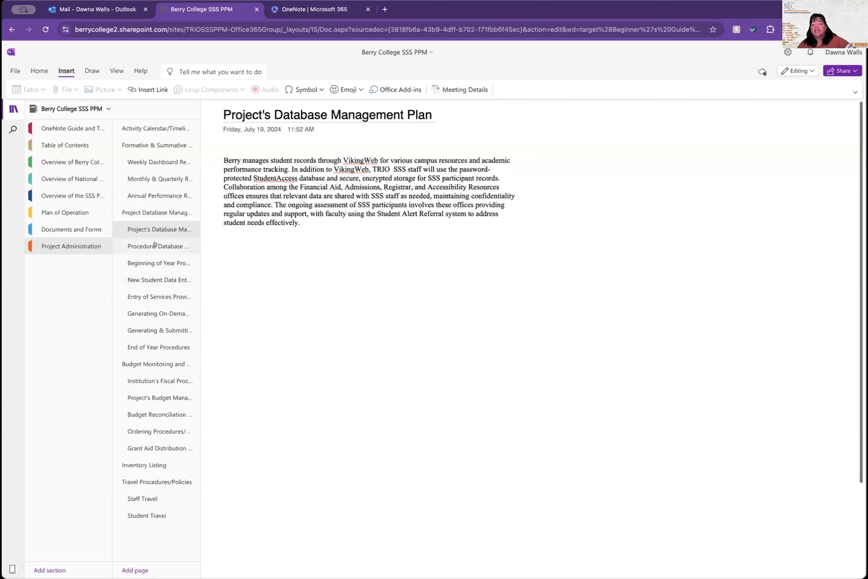
{"action": "left_click_drag", "start_coordinate": [151, 229], "coordinate": [151, 250]}
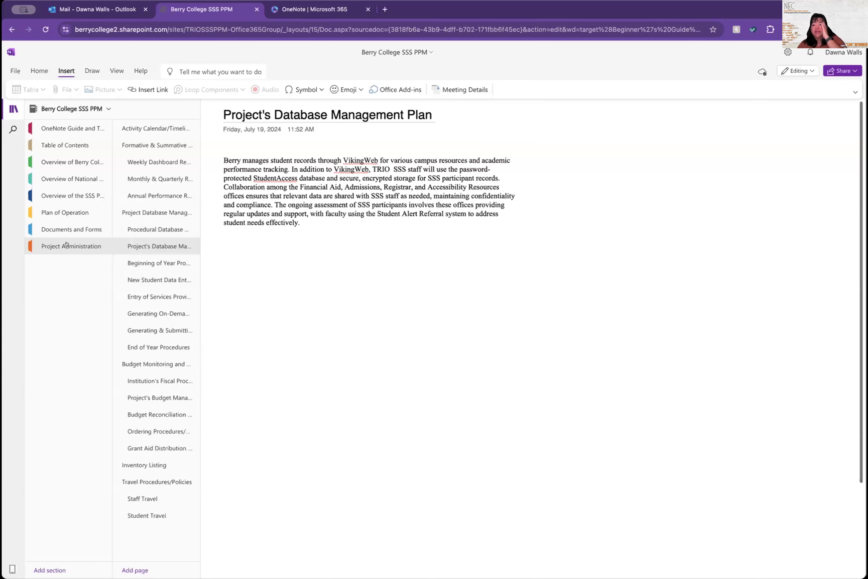
Add a new section named Student Aid to the notebook and title its first page Student Aid
{"action": "left_click", "coordinate": [55, 568]}
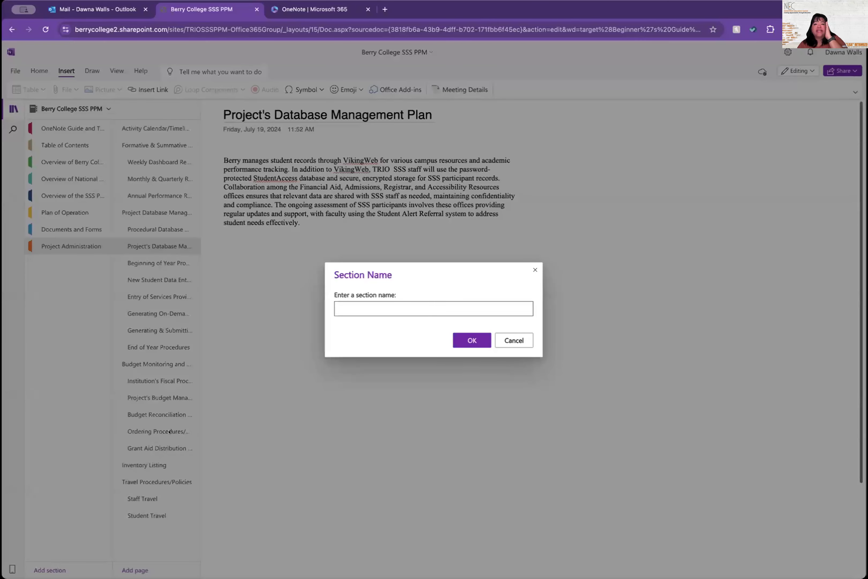
{"action": "type", "text": "Student Aid"}
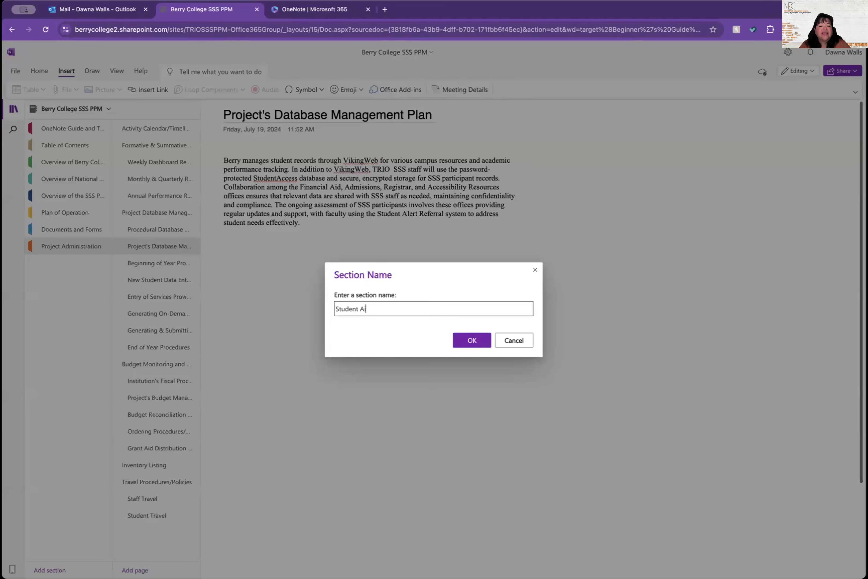
{"action": "left_click", "coordinate": [467, 341]}
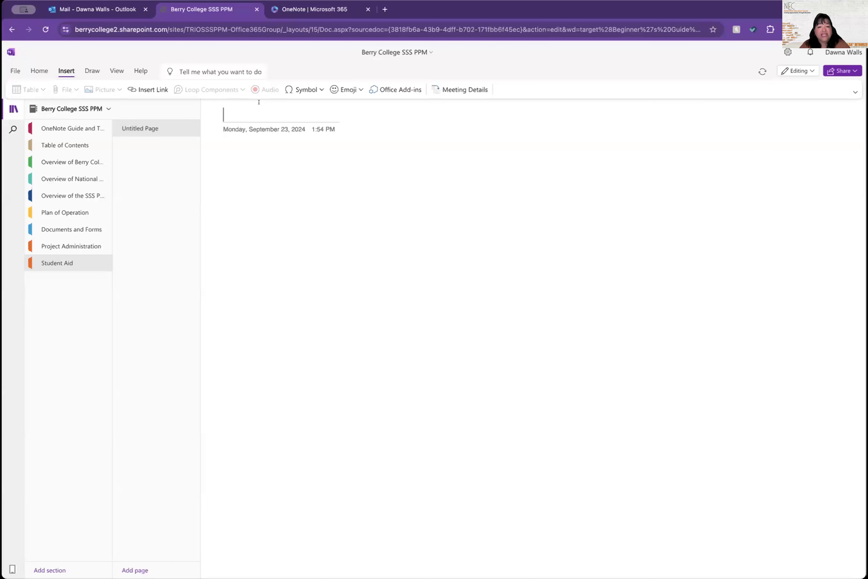
{"action": "type", "text": "Student Aid"}
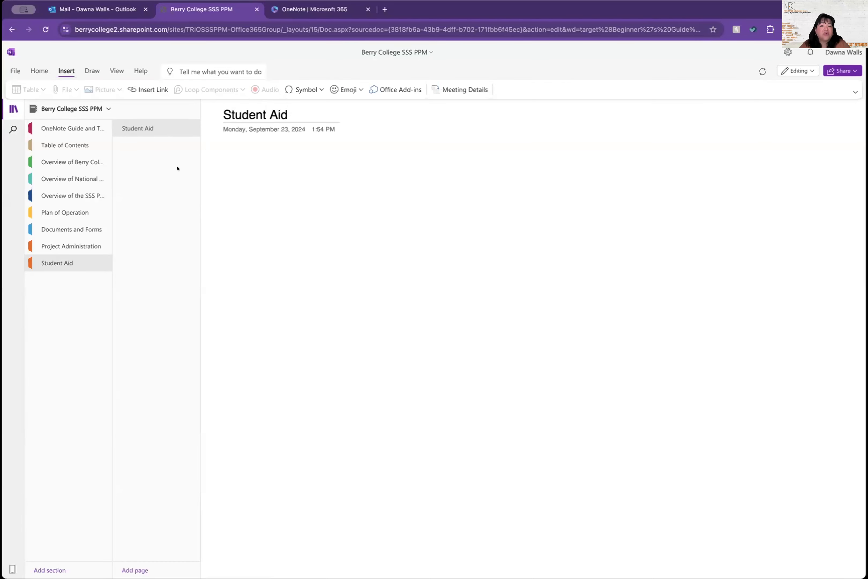
Add a page titled New Page to the Student Aid section and make it a subpage of the Student Aid page
{"action": "left_click", "coordinate": [136, 570]}
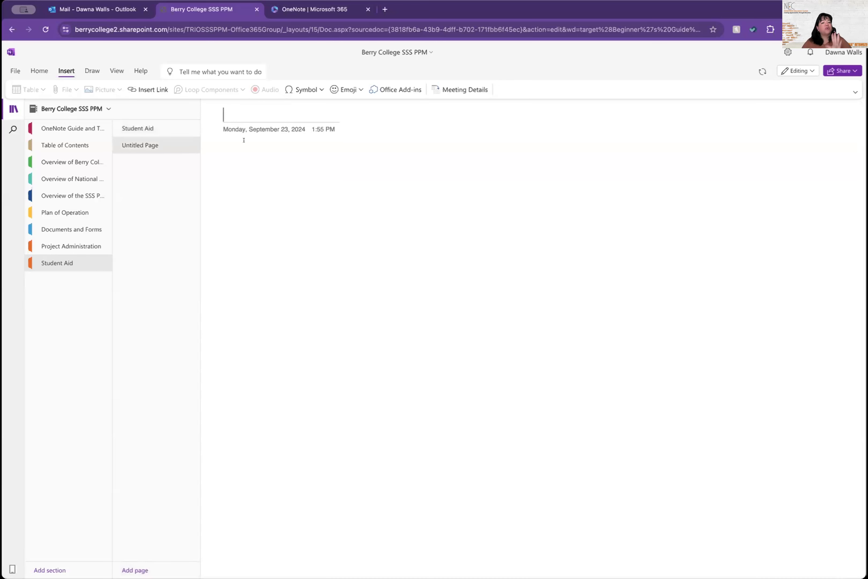
{"action": "type", "text": "New Page"}
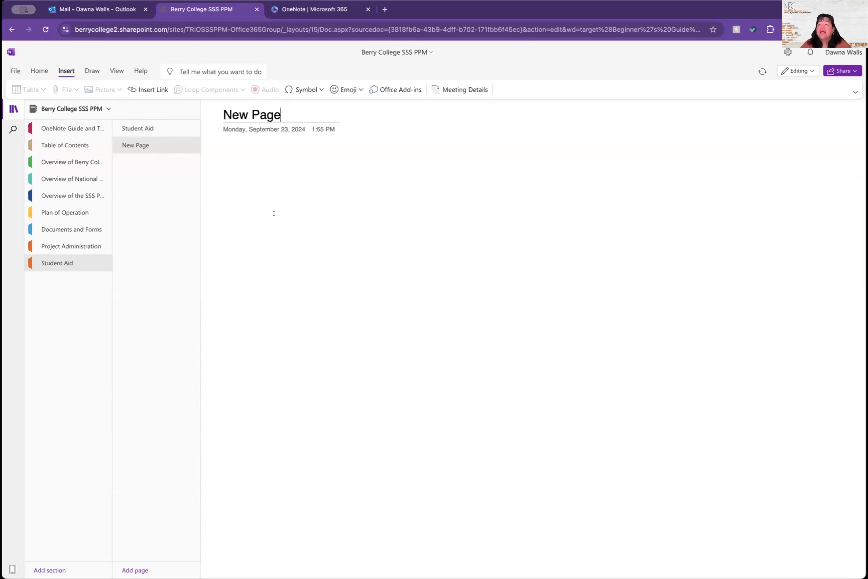
{"action": "key", "text": "Return"}
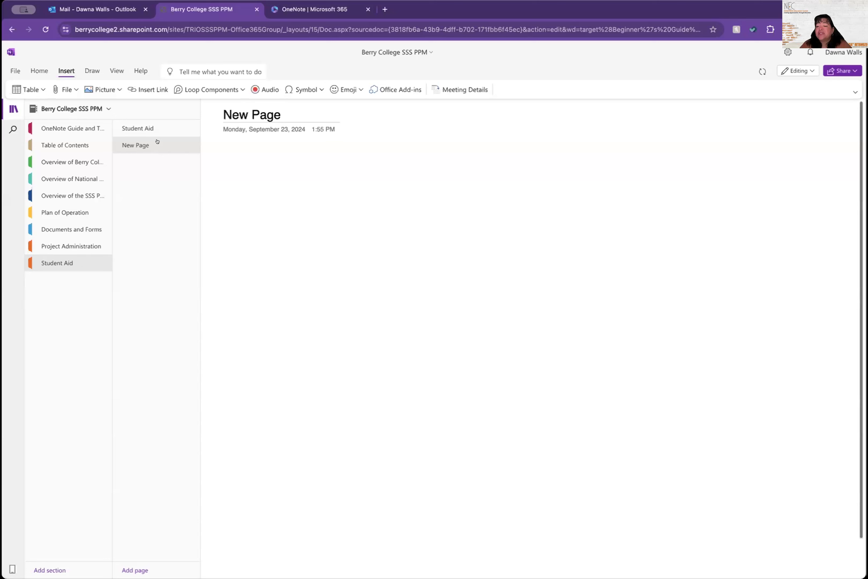
{"action": "right_click", "coordinate": [159, 142]}
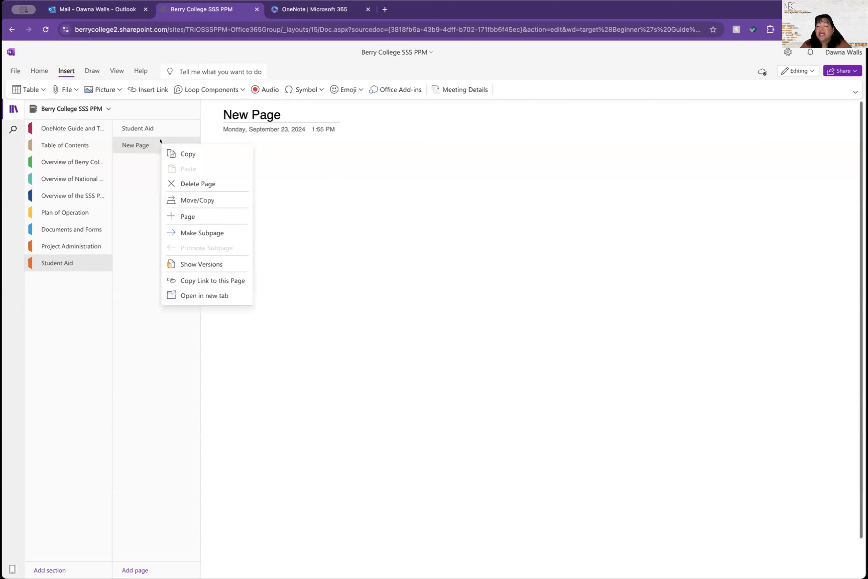
{"action": "left_click", "coordinate": [205, 232]}
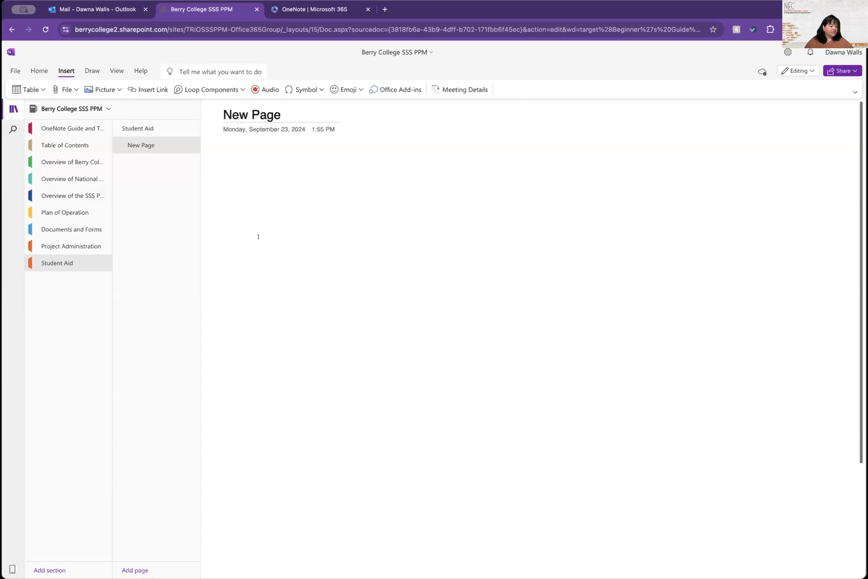
Open the table size choices for inserting a table on the New Page subpage
{"action": "left_click", "coordinate": [37, 88]}
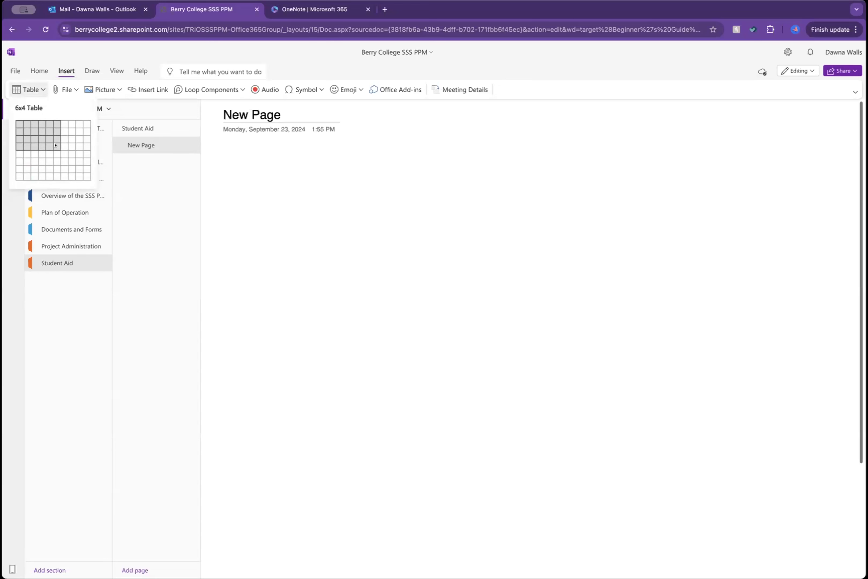